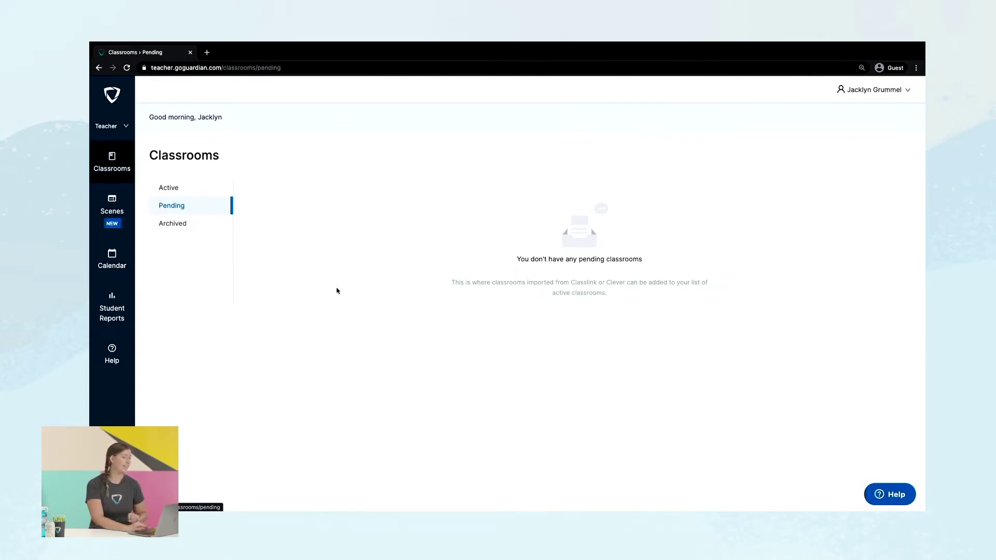
Switch the Classrooms list to the Active tab, showing the six active classes
left_click(206, 194)
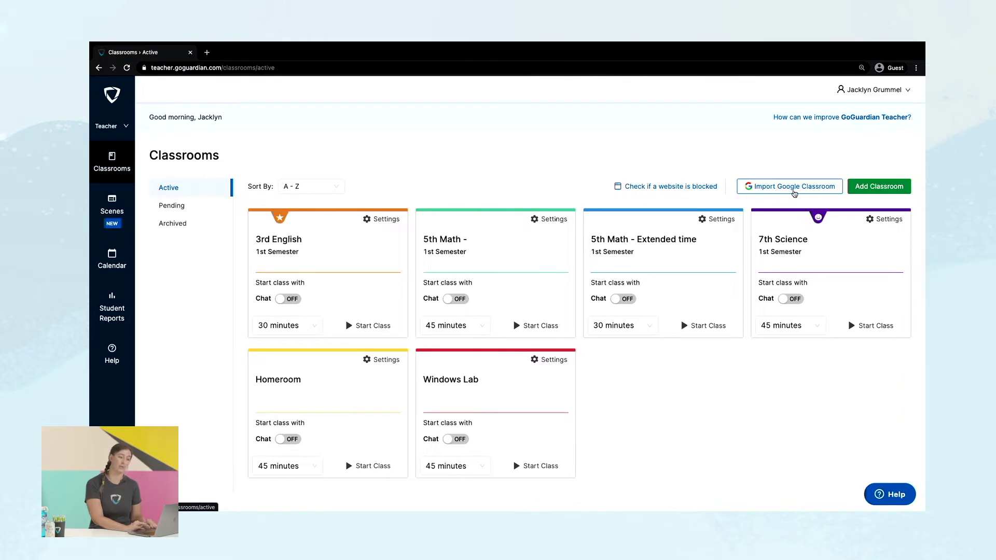
Check the Google Classroom import, close it, and bring up the Add Classroom form
left_click(794, 192)
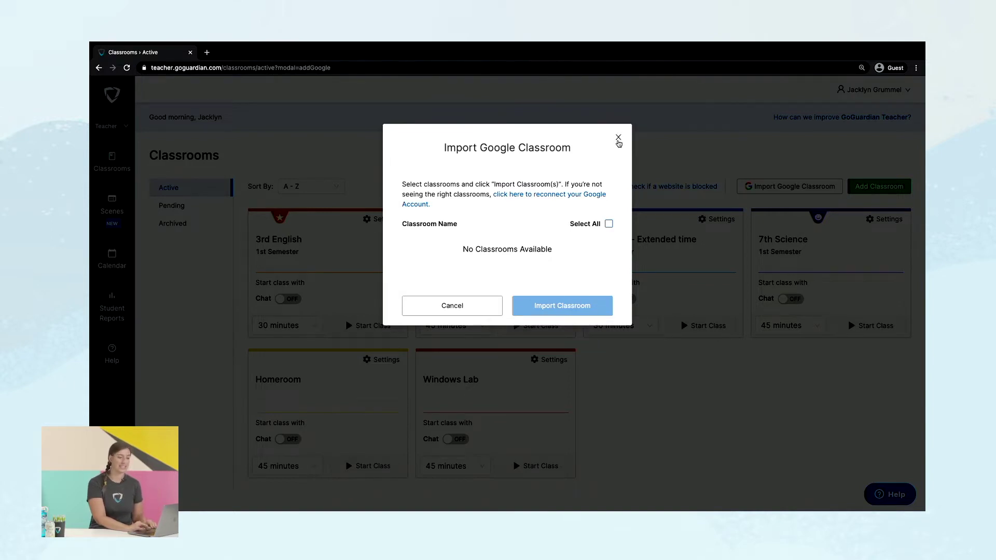
left_click(618, 138)
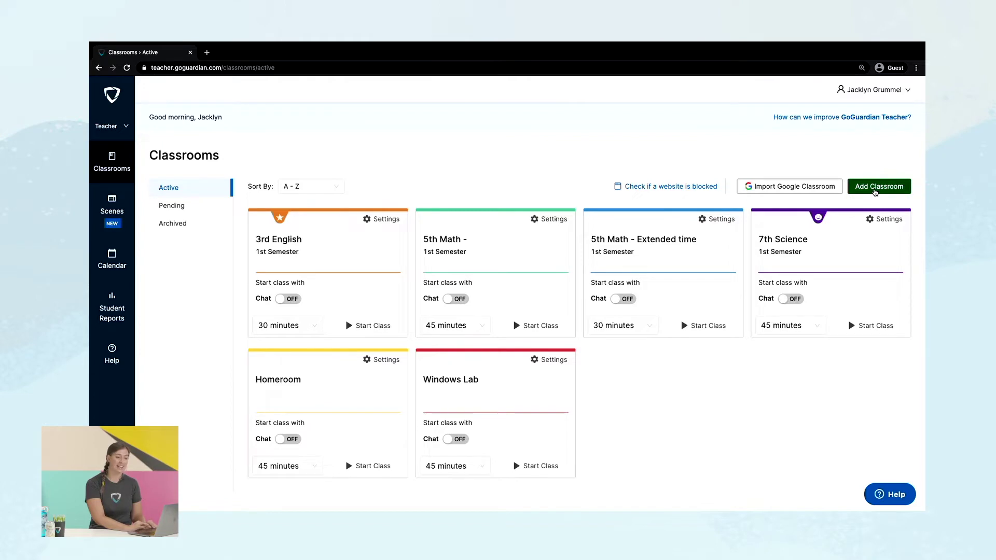
left_click(875, 192)
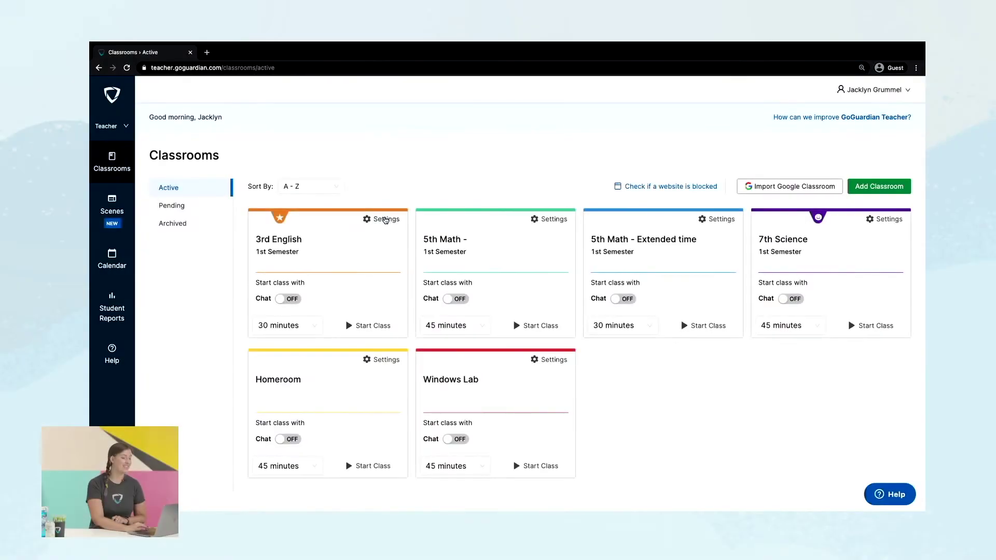
Choose Add Students from the 3rd English card's settings to see its 16-student roster
left_click(385, 220)
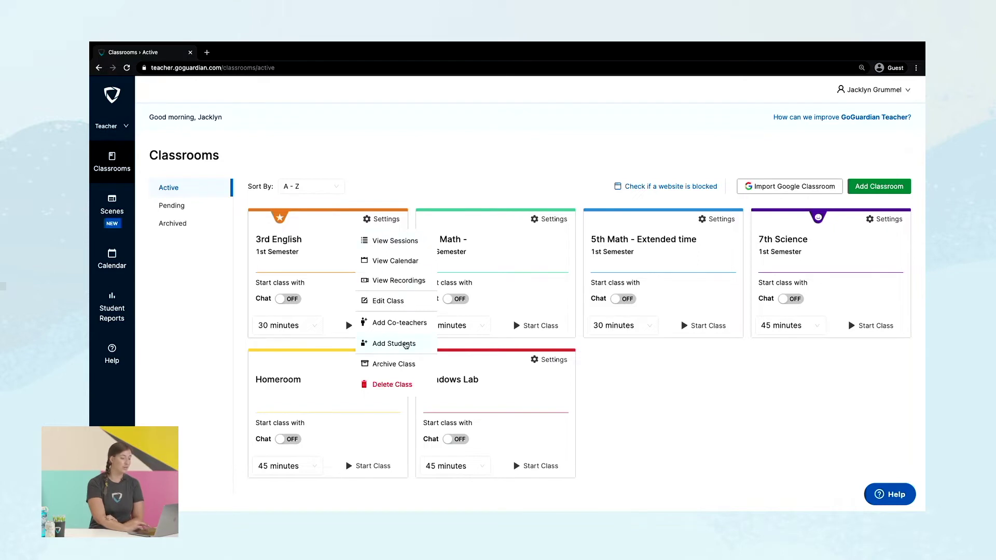
left_click(411, 348)
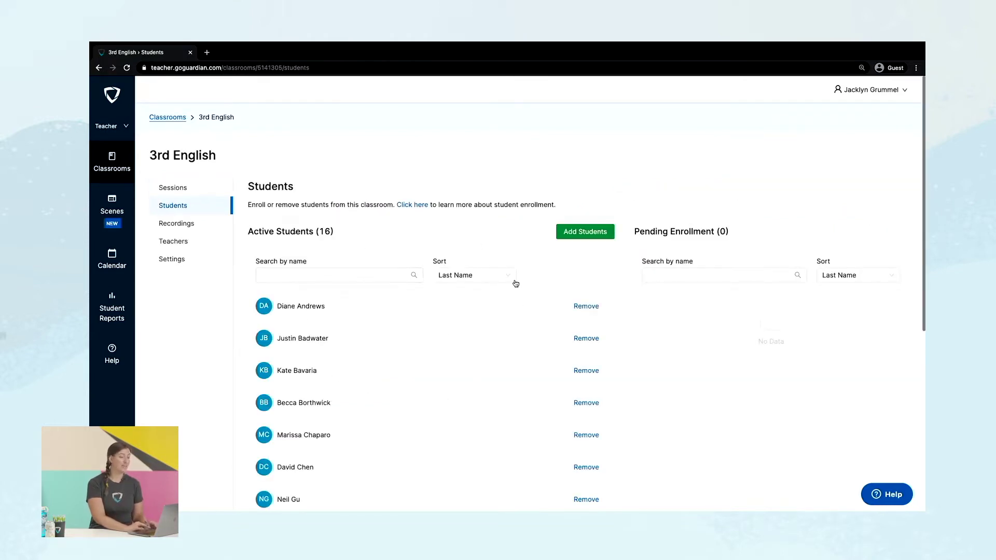
left_click(594, 233)
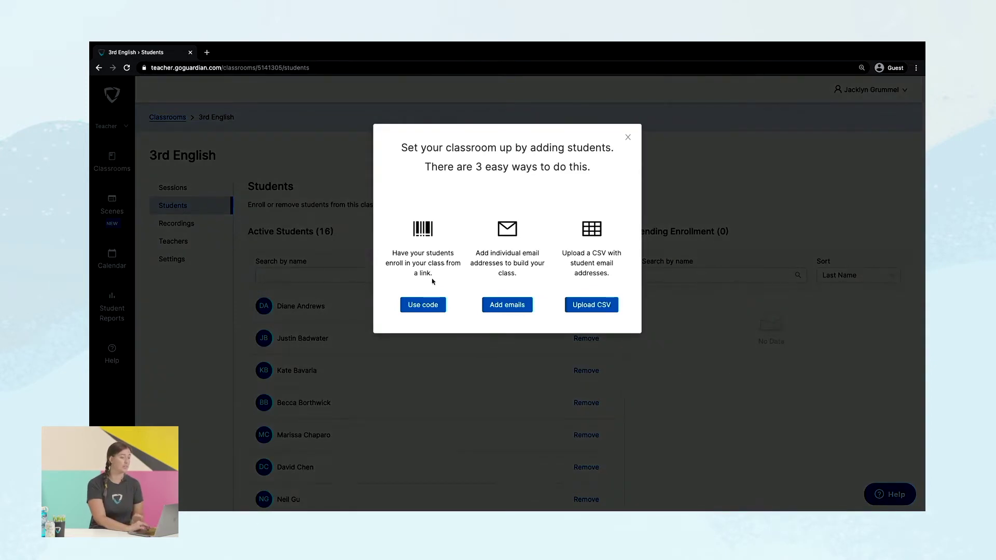
left_click(432, 307)
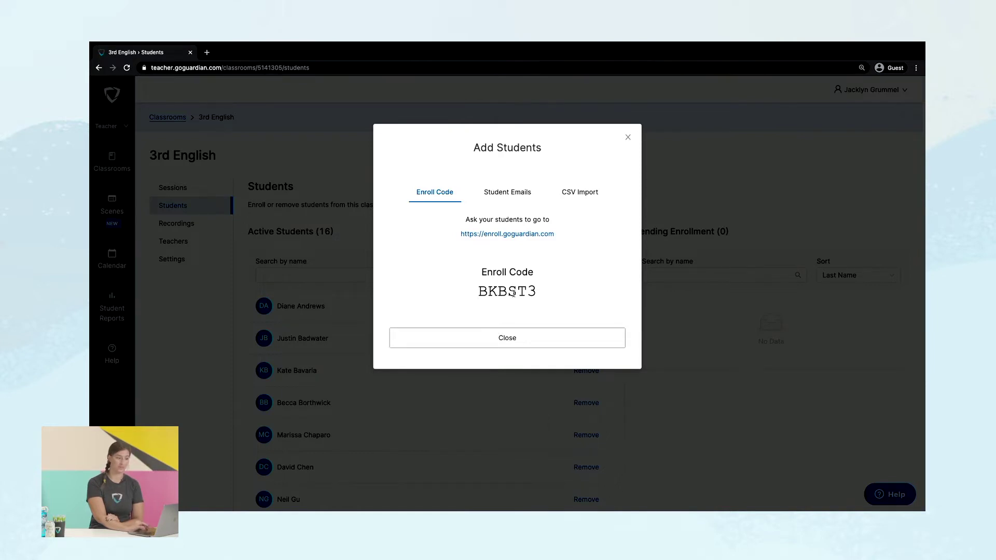
left_click(499, 195)
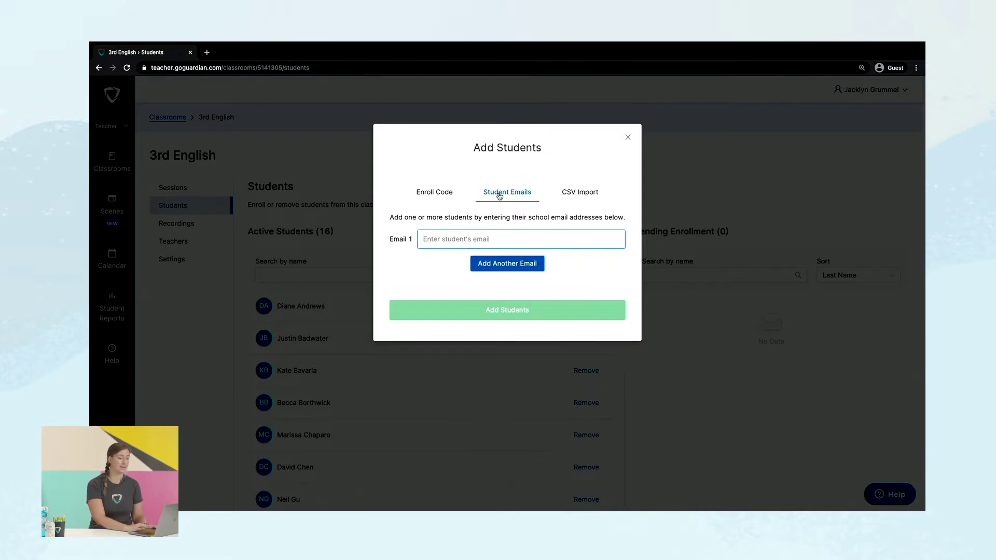
left_click(592, 193)
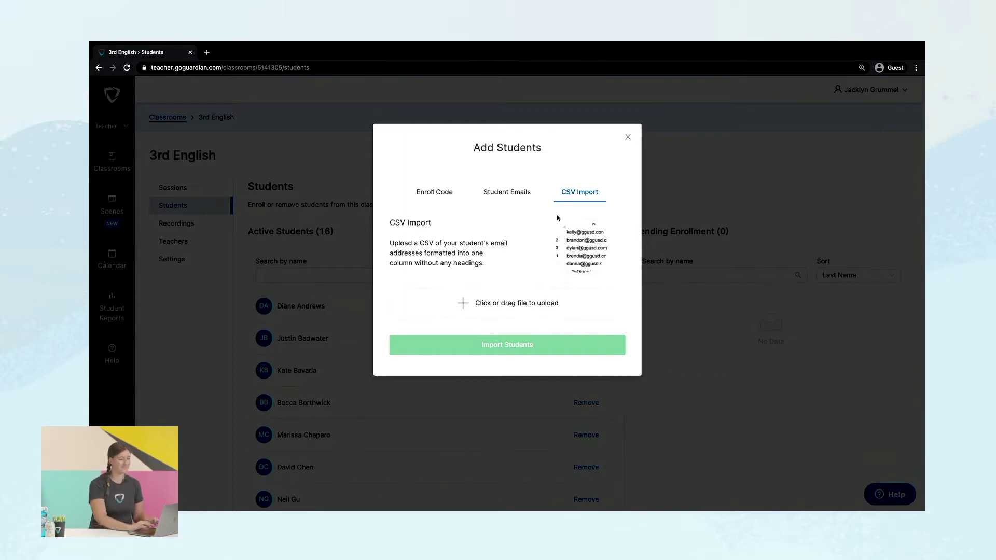
left_click(627, 137)
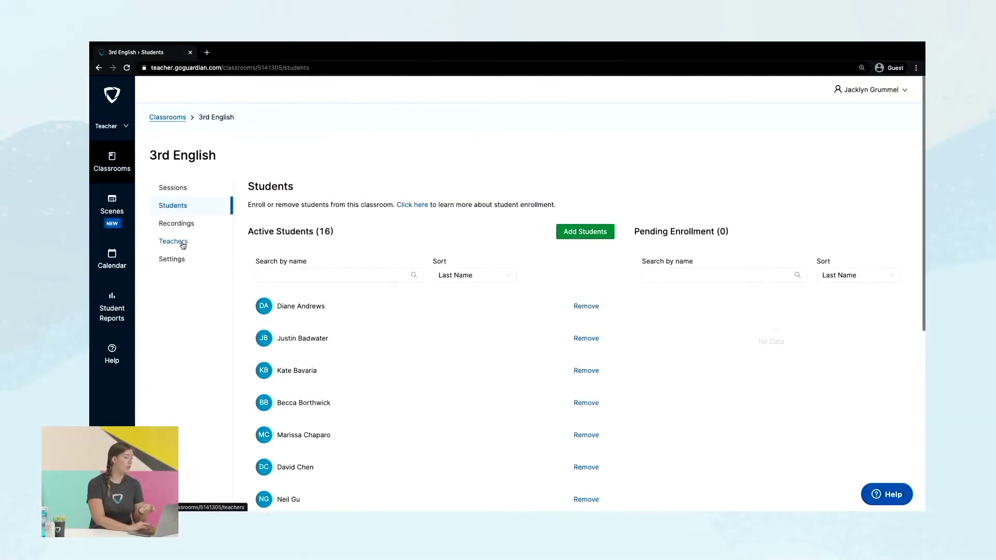
View the 3rd English teachers, try adding a teacher found by name, and check the Classroom Role options
left_click(182, 242)
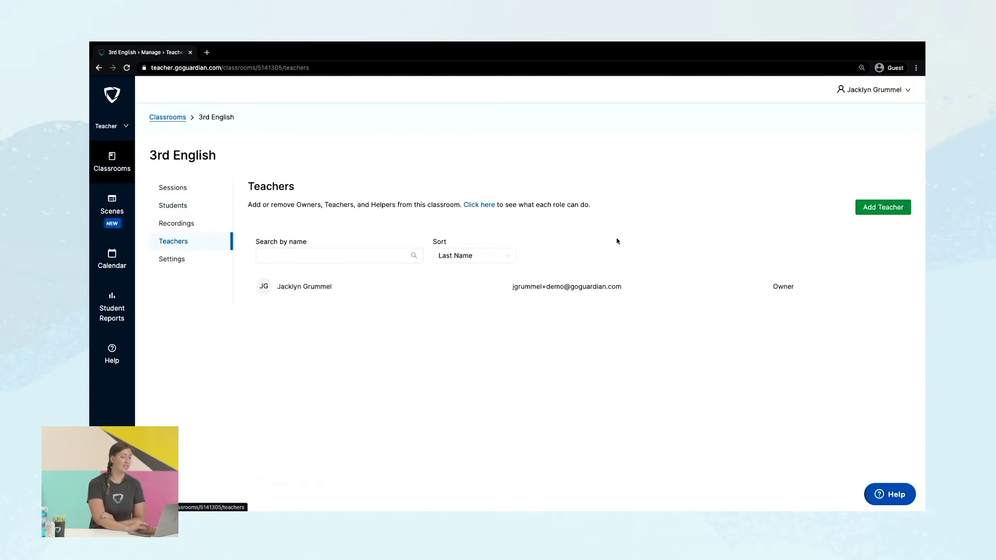
left_click(898, 213)
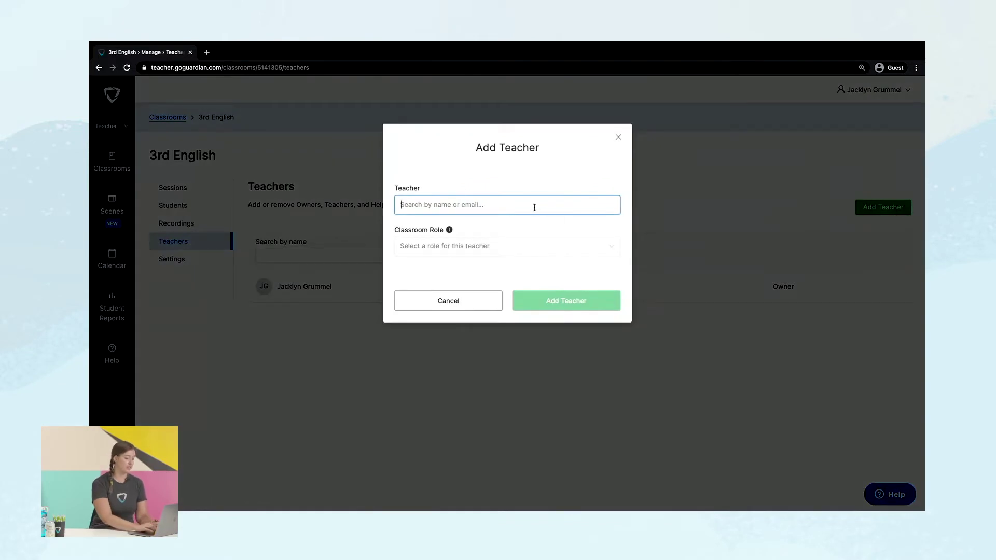
type("caleb")
key("Return")
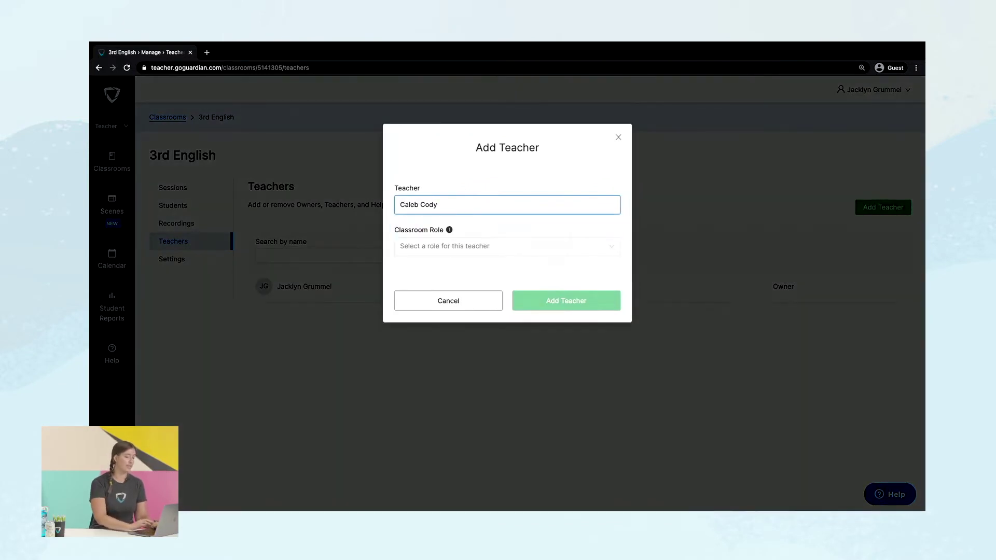
left_click(540, 249)
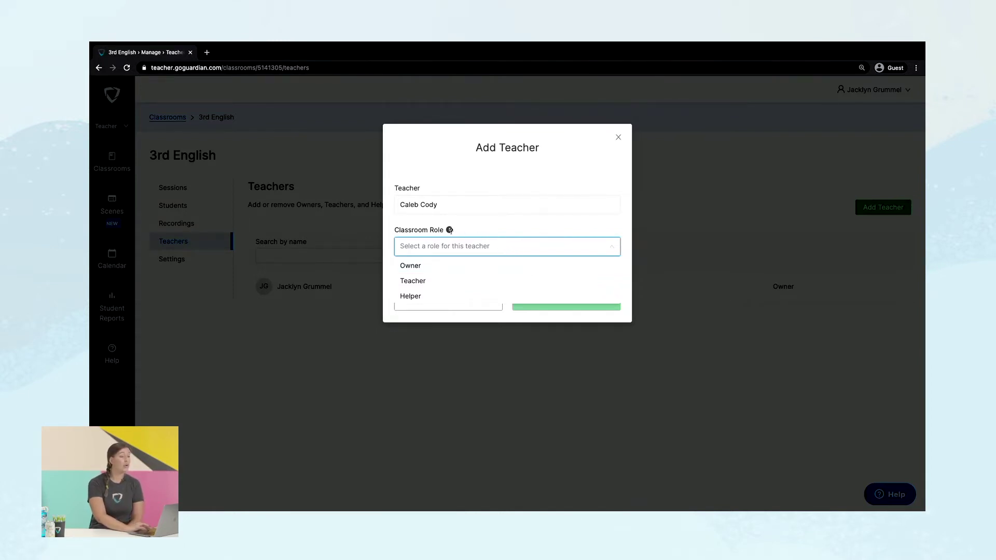
mouse_move(450, 230)
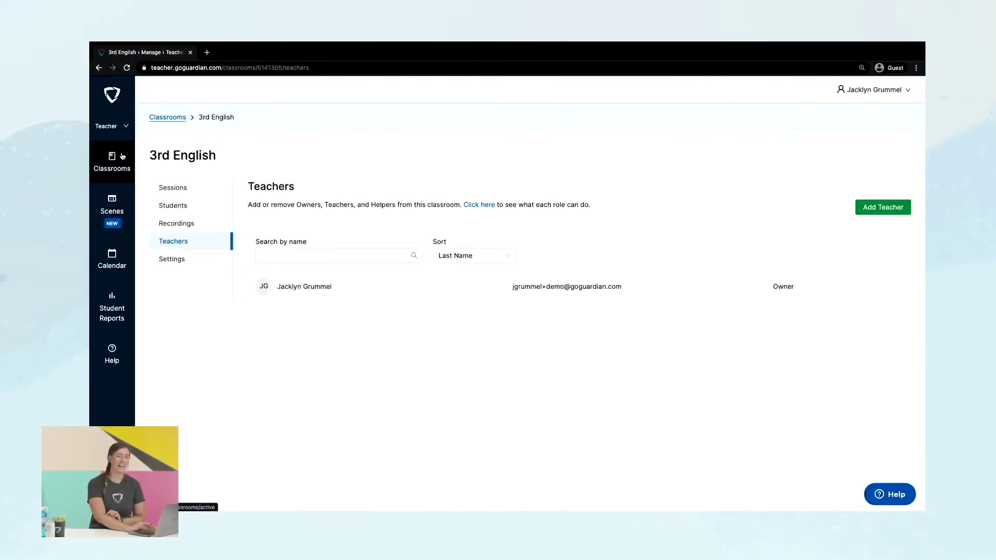
Return to Classrooms and toggle chat on, then back off, for 3rd English
left_click(122, 156)
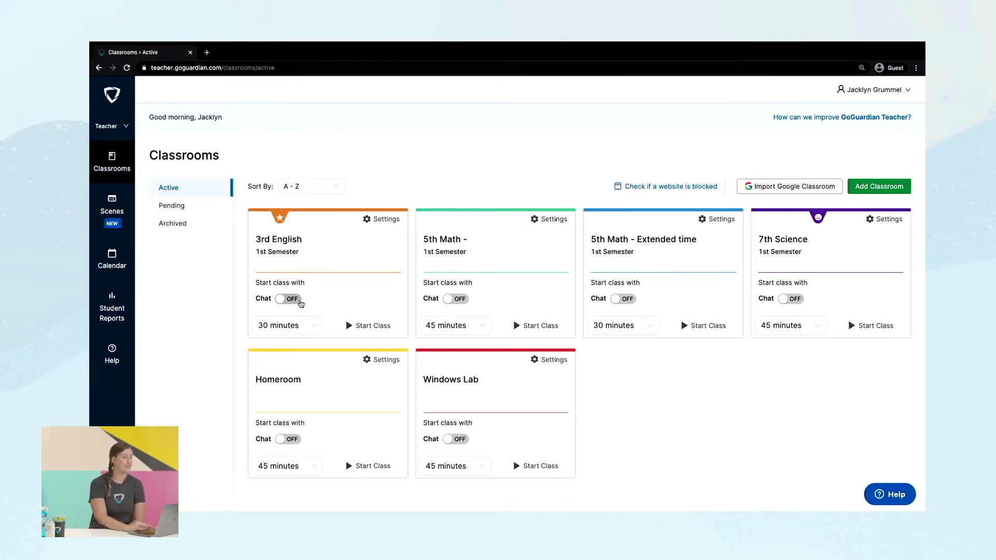
left_click(294, 299)
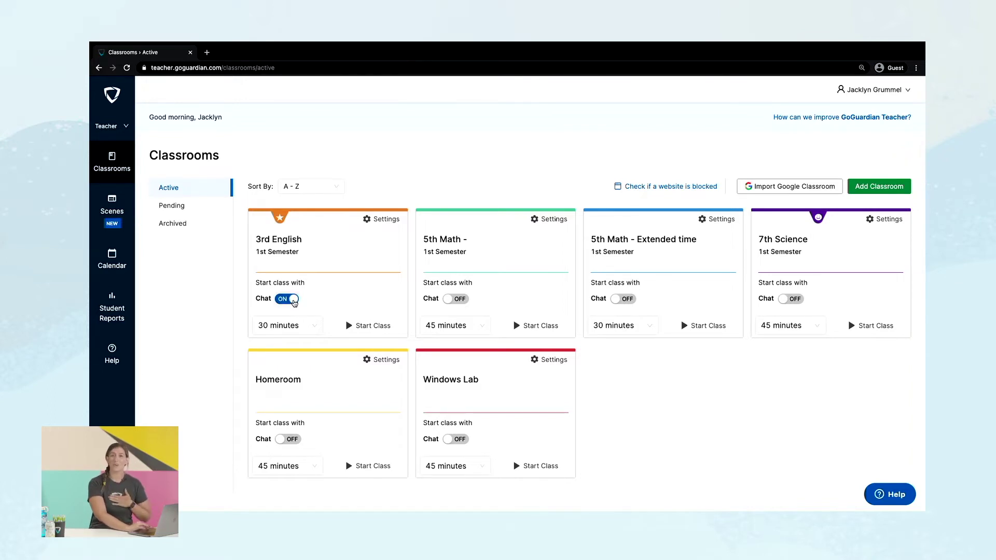
left_click(293, 300)
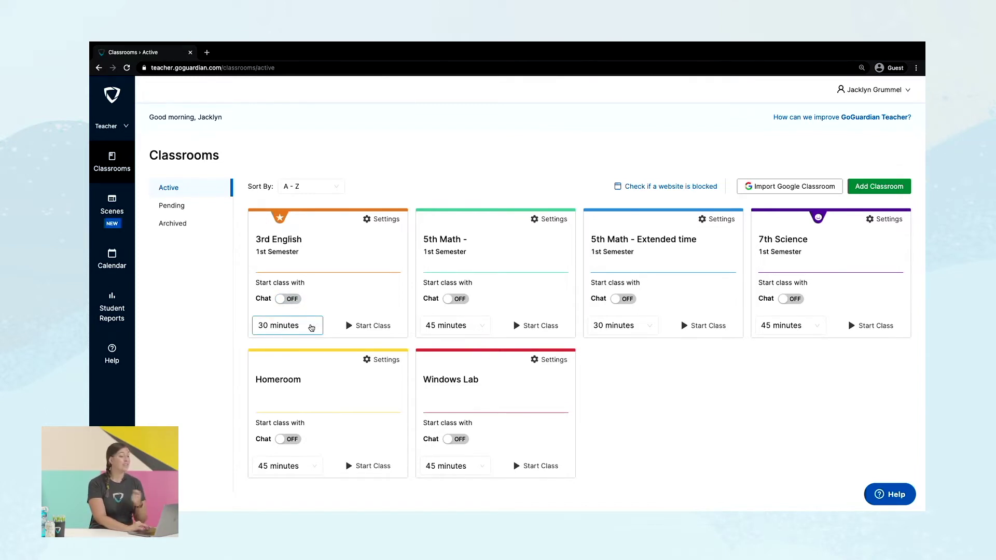
Give 3rd English a custom 11:55 am end time and start the live session
left_click(311, 328)
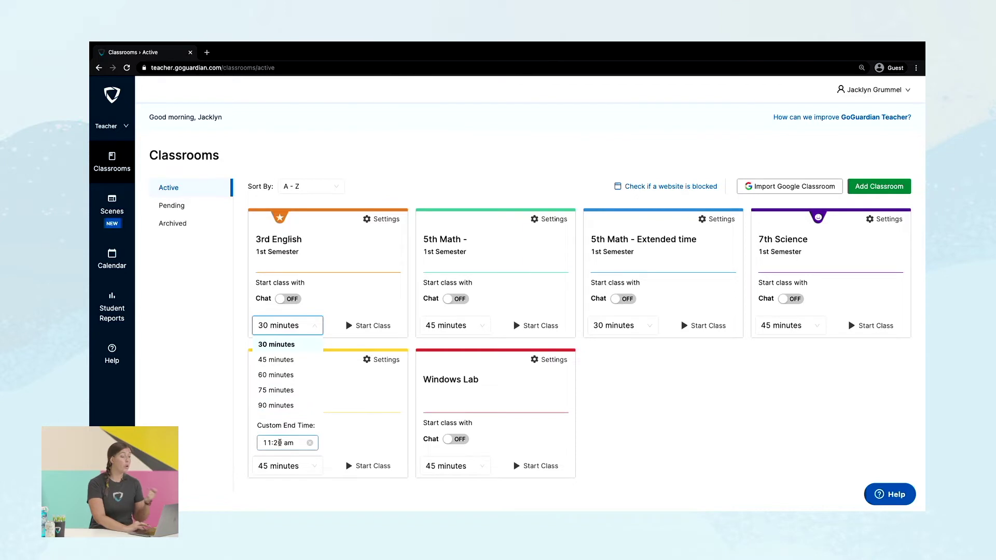
left_click(281, 443)
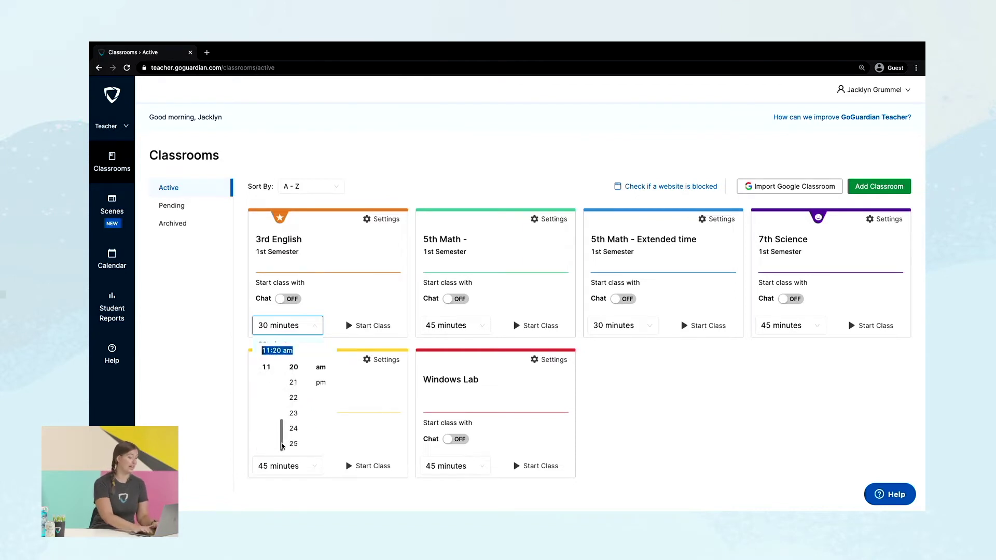
left_click(293, 382)
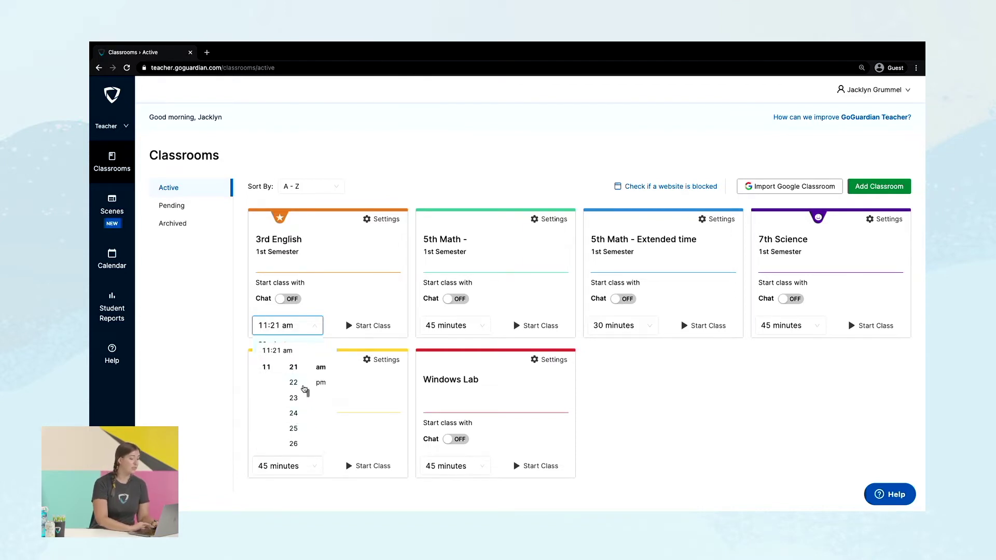
scroll(305, 389, "down", 10)
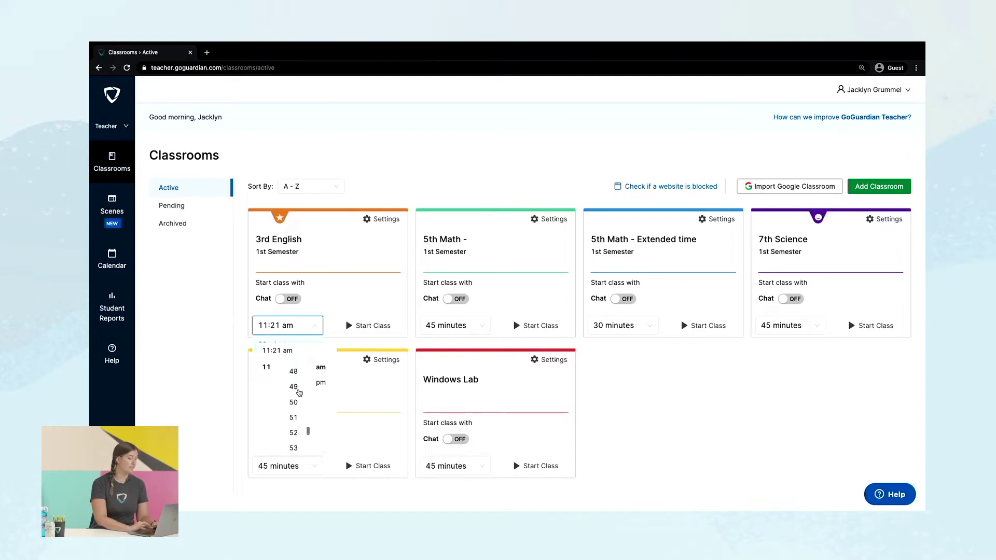
scroll(299, 393, "down", 3)
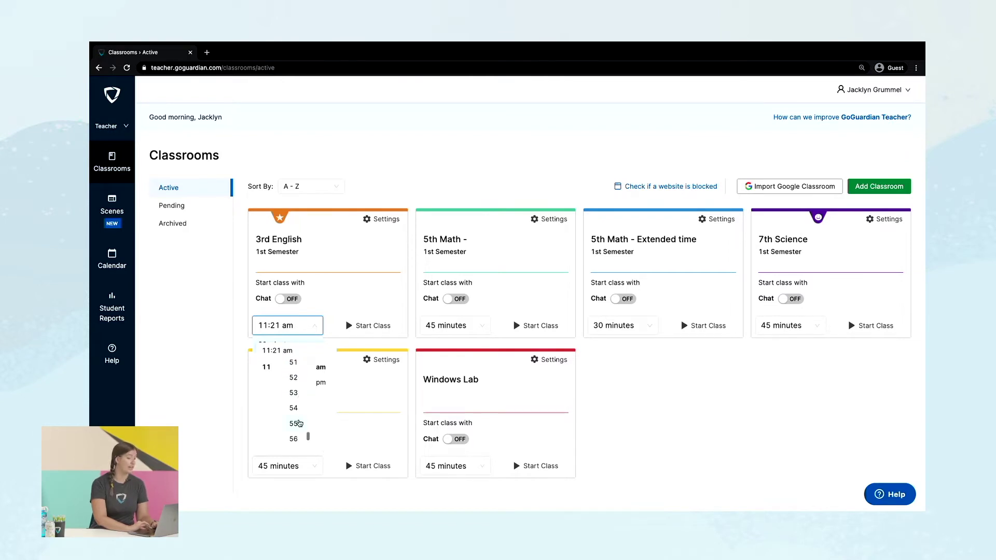
left_click(299, 423)
left_click(316, 330)
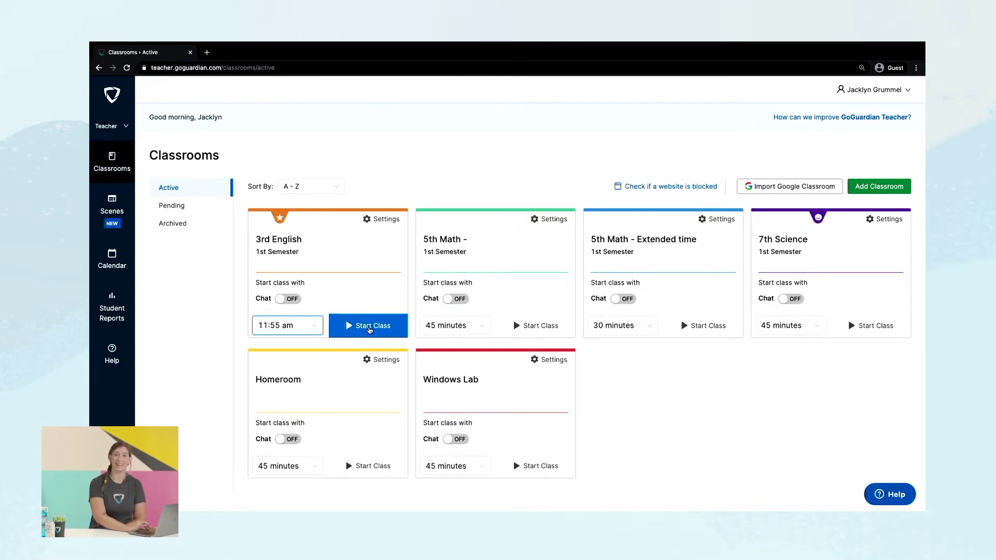
left_click(369, 327)
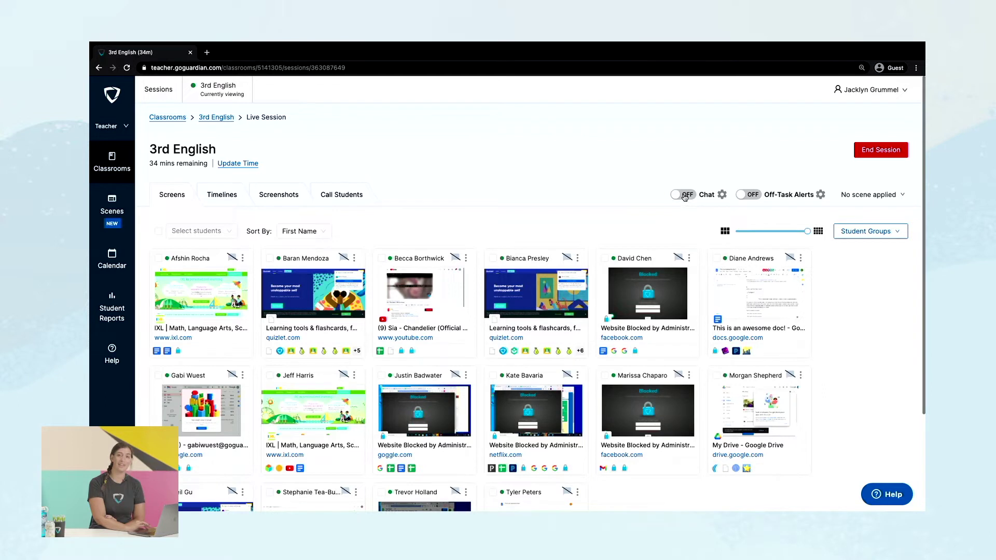
left_click(683, 195)
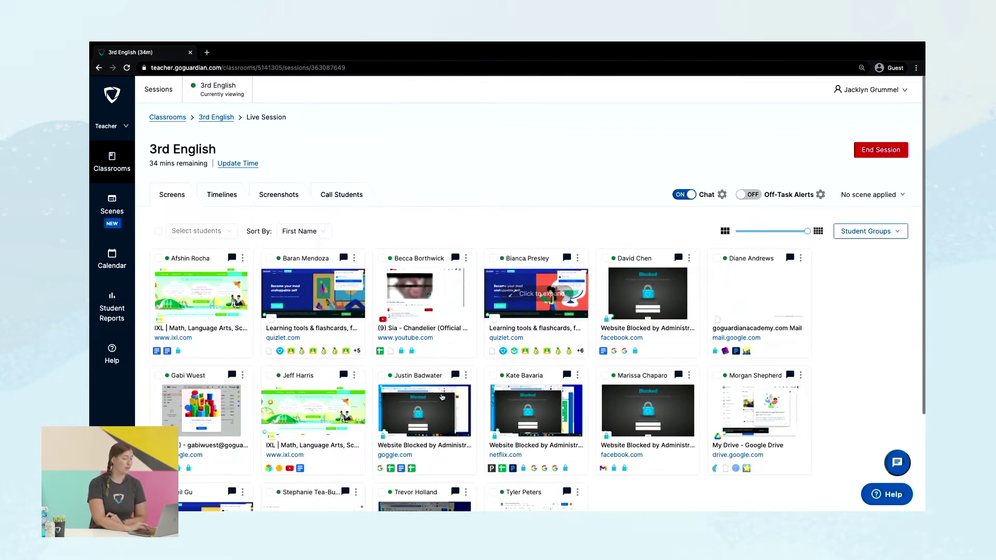
Send one student the chat 'Hey how are you feeling today?', then close their detail view
left_click(345, 491)
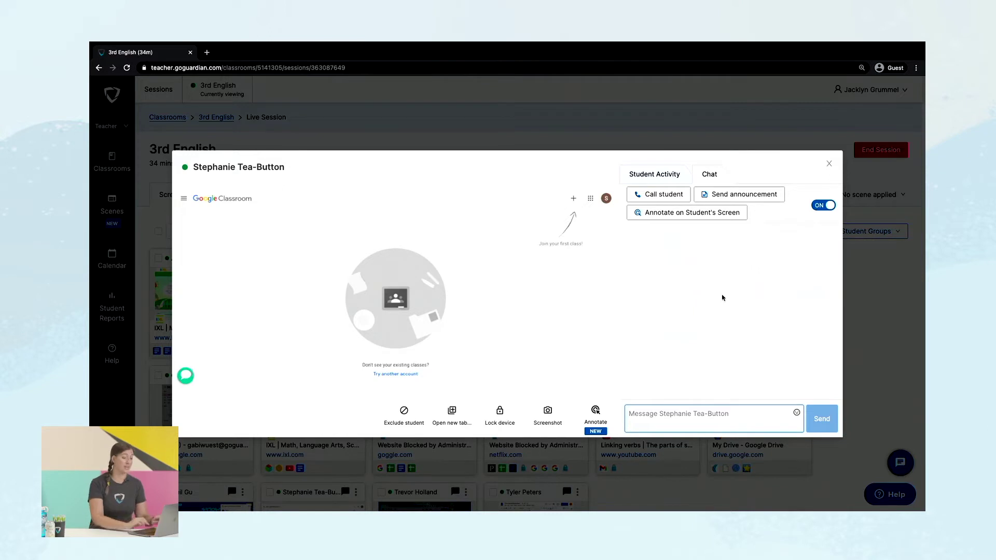
type("Hey ")
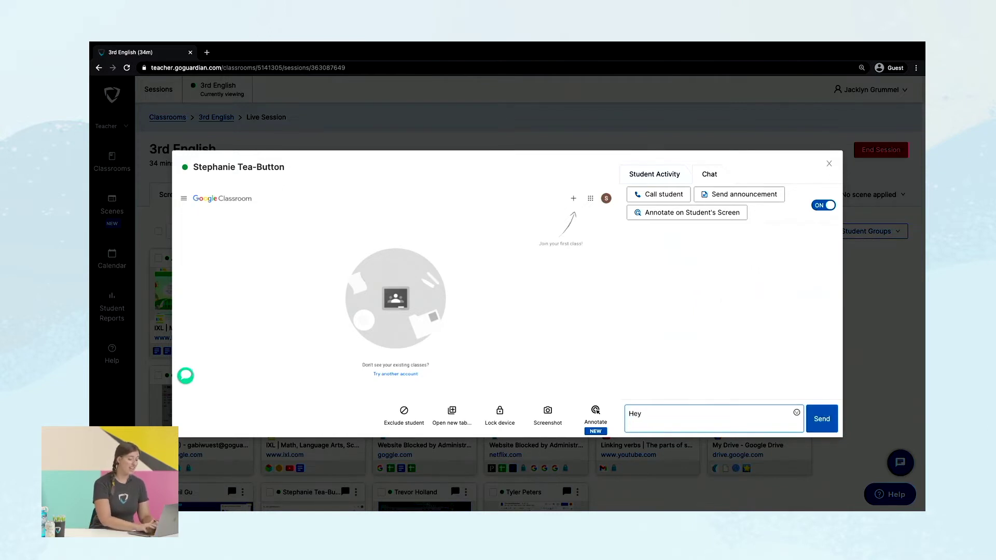
type("how are you fee")
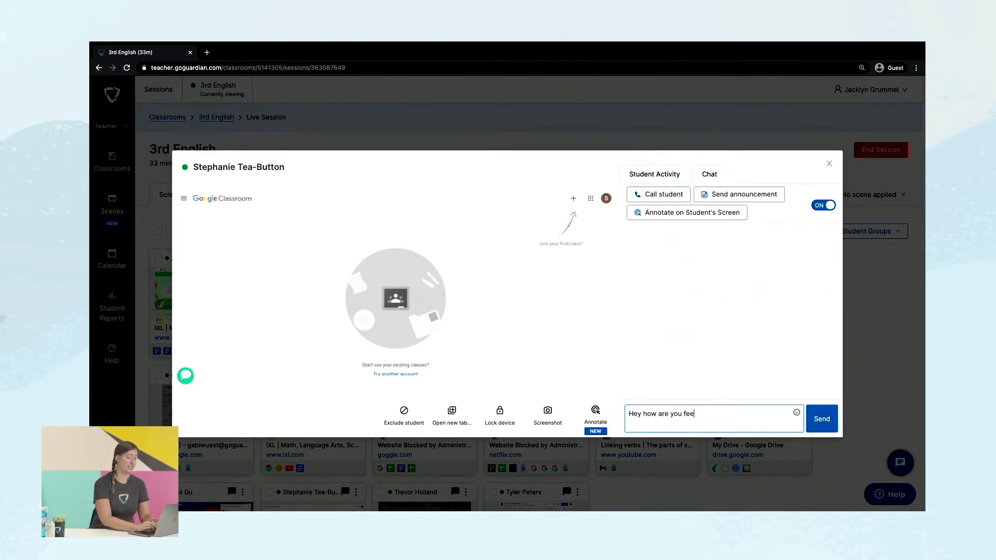
type("ling today?")
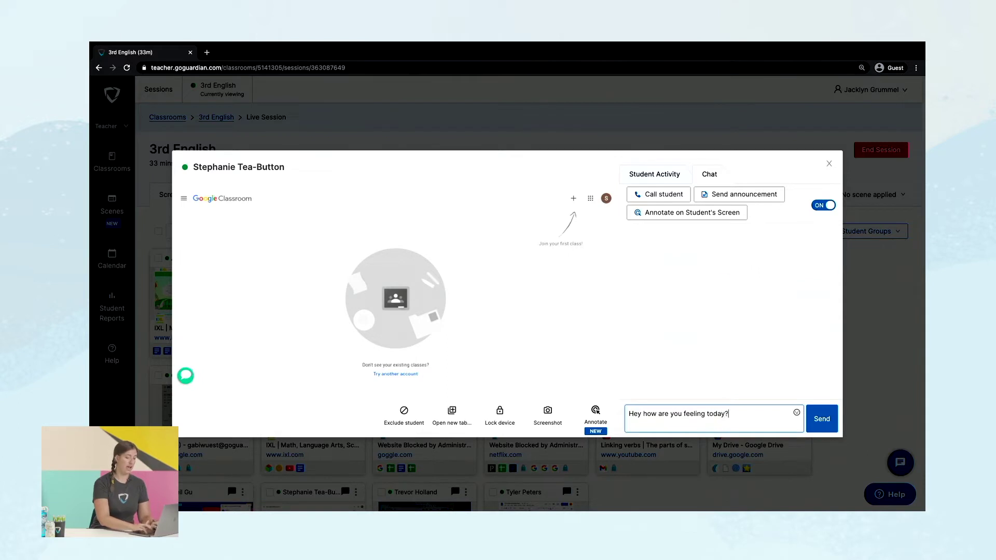
key("Return")
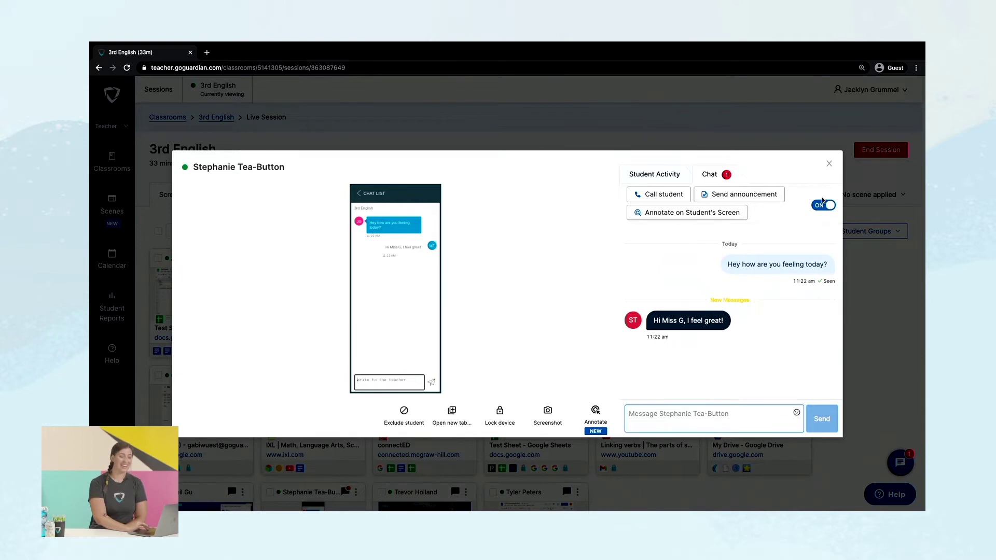
left_click(829, 163)
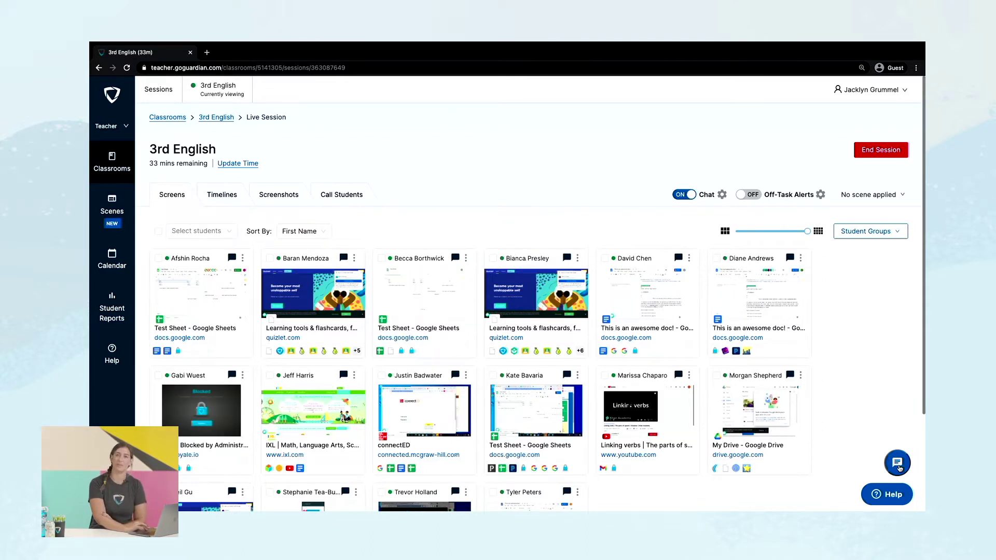
Open the Conversations panel listing chats with all 16 students
left_click(898, 464)
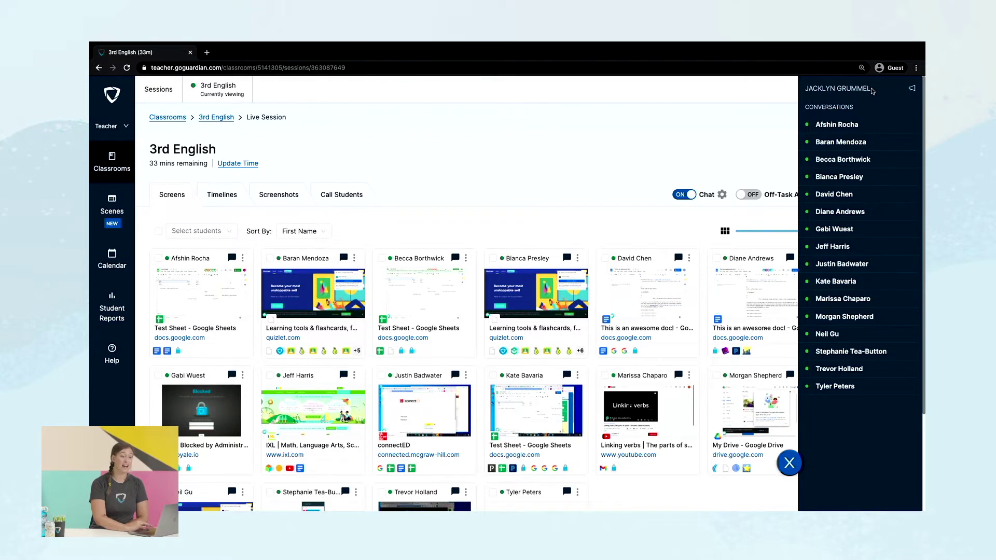
Open the Send Announcement to Class dialog from the Conversations panel header
left_click_drag(871, 89, 820, 83)
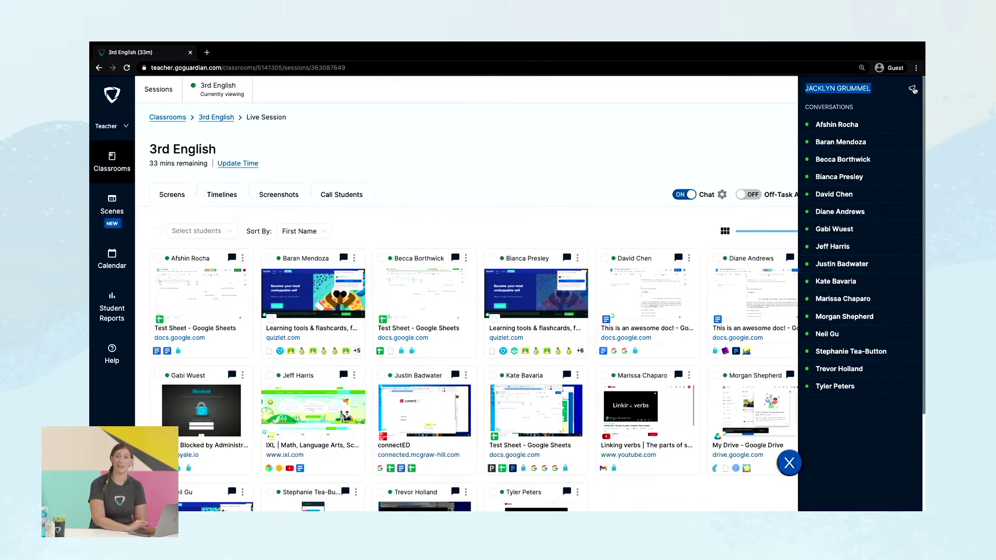
left_click(912, 89)
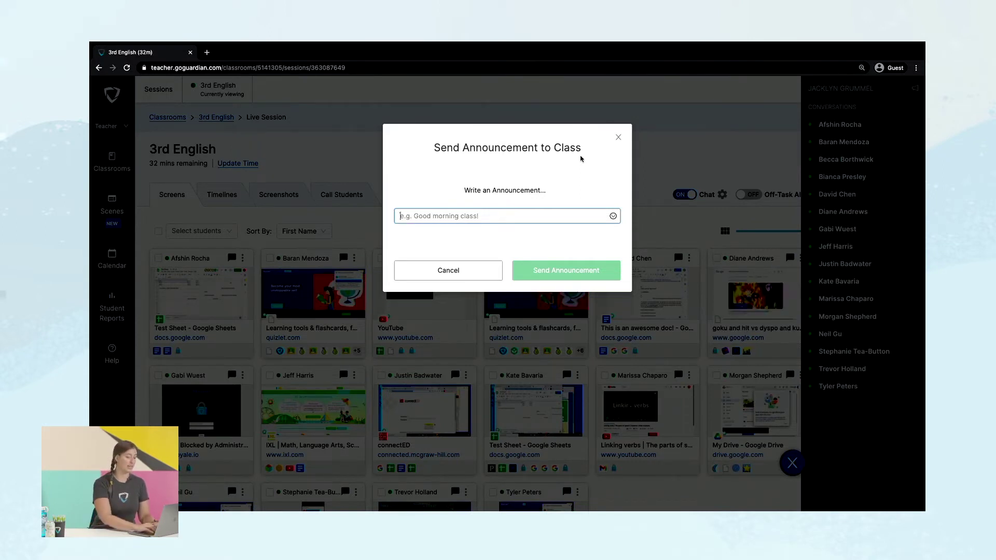
Draft the announcement '5 minutes left start getting ready for mat', then discard it unsent
type("5 minutes lef")
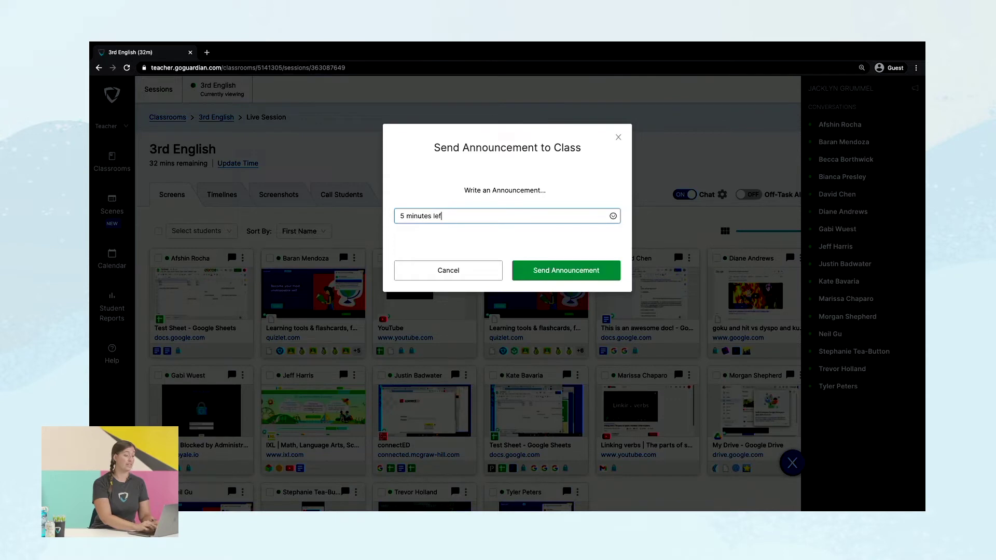
type("t start ")
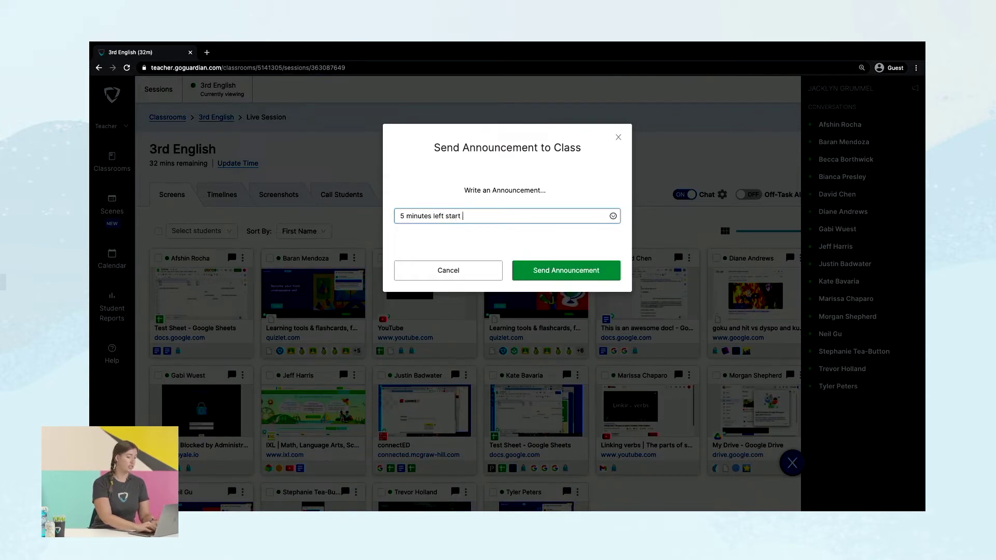
type("getting ready fo")
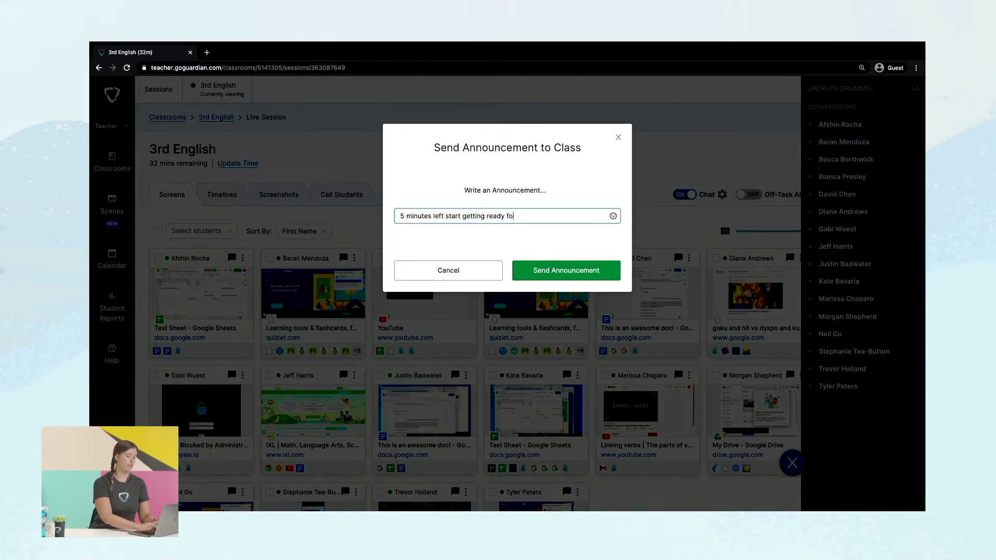
type("r math")
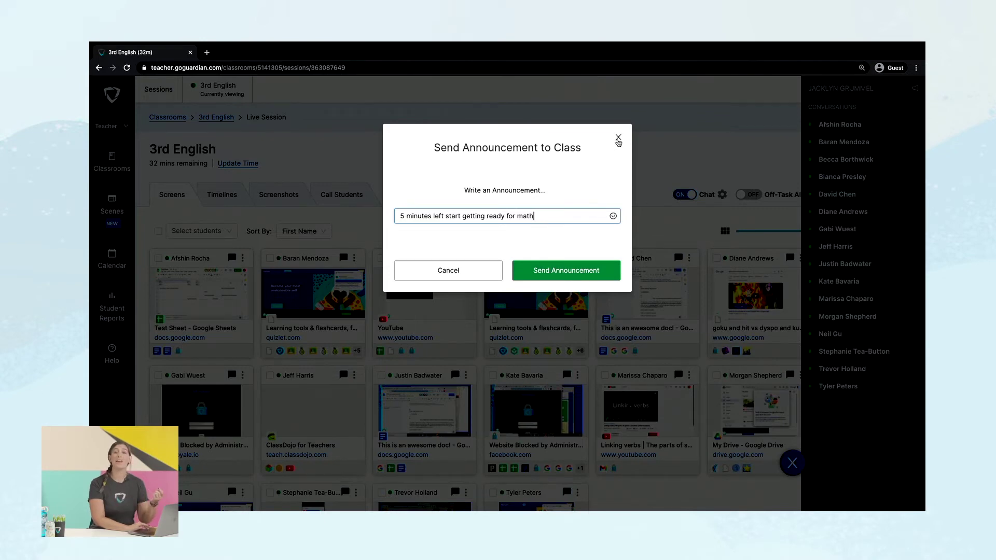
left_click(618, 138)
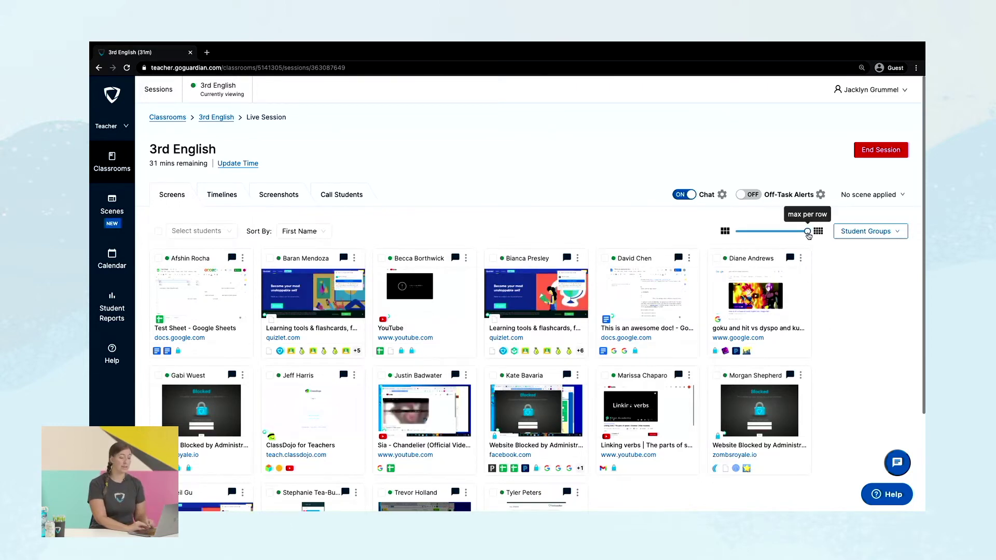
Resize the screens grid to four thumbnails per row and expand one student's screen
left_click_drag(807, 232, 776, 235)
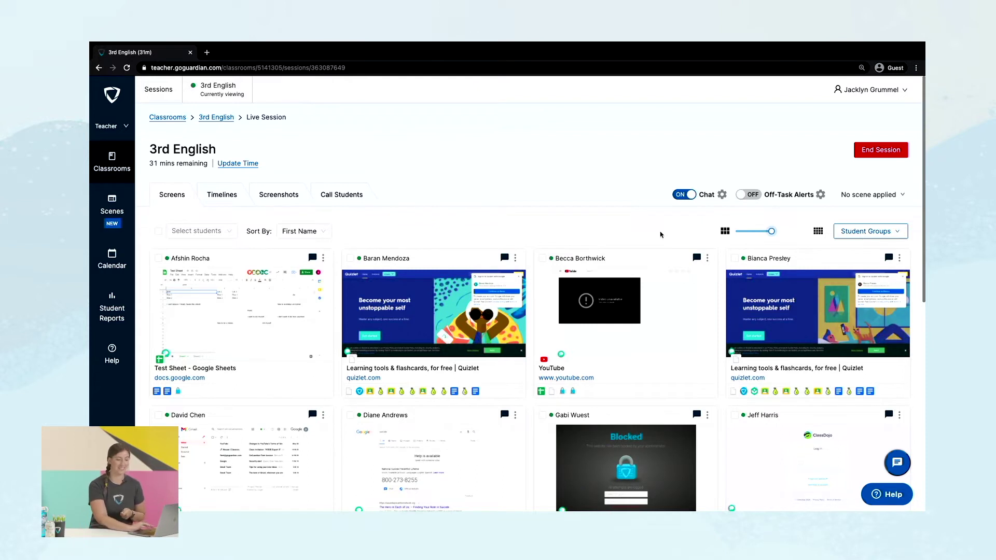
mouse_move(759, 299)
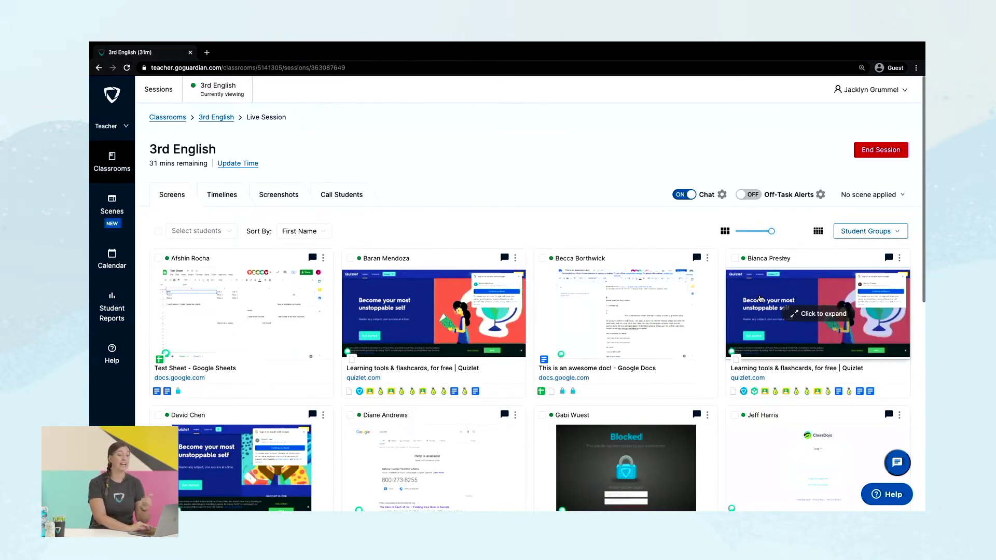
left_click(760, 299)
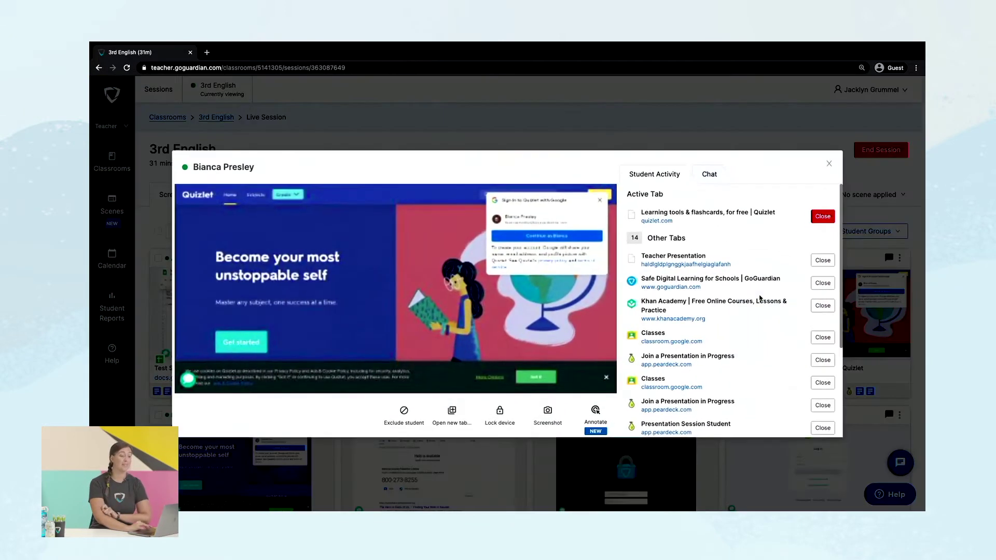
Open tweentribune.com in a new tab on the student's device, then enter Annotate mode
left_click(454, 424)
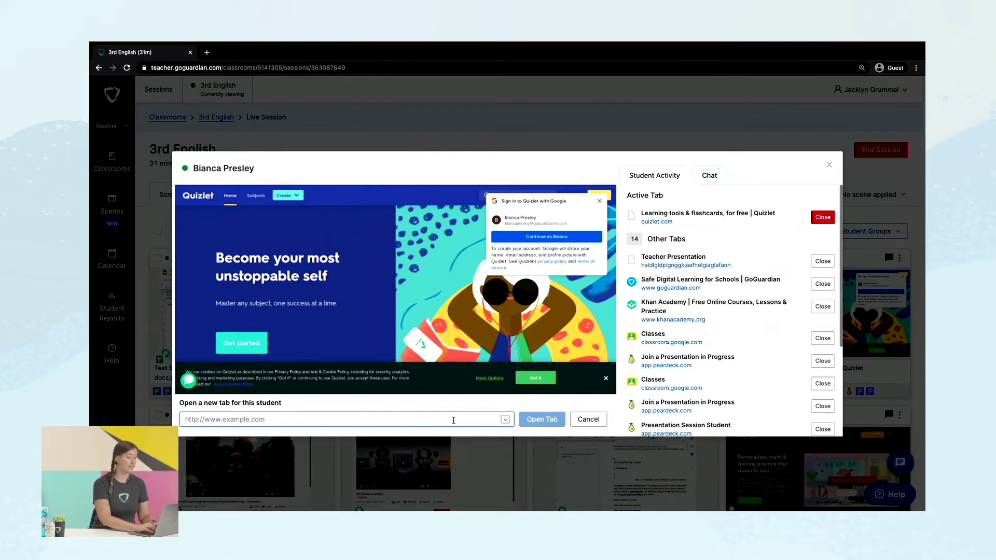
type("tweentribune.com")
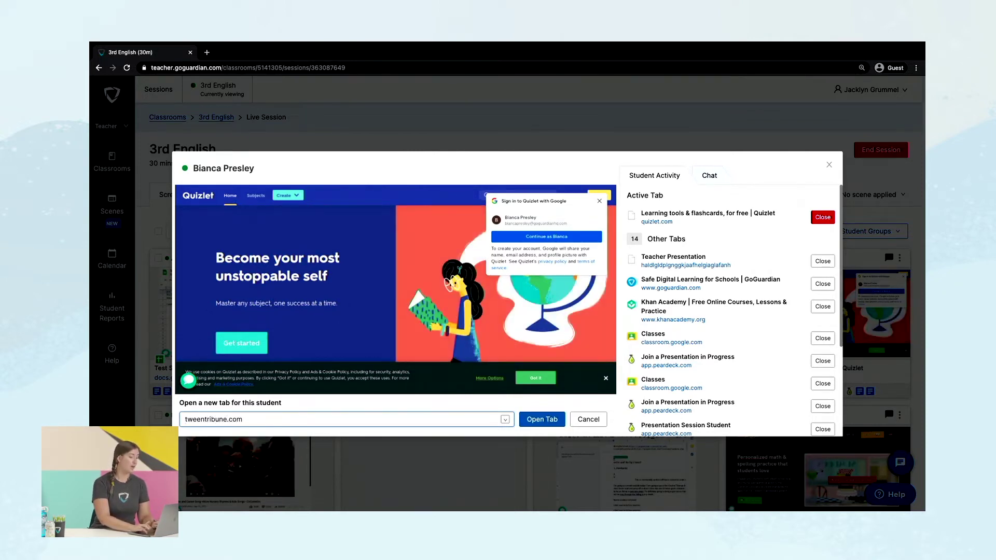
key("Return")
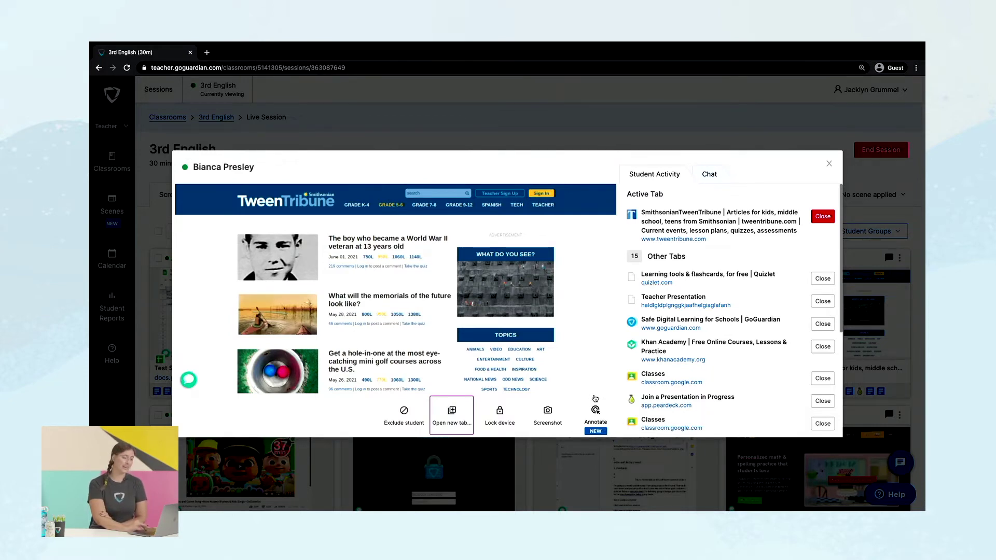
left_click(596, 411)
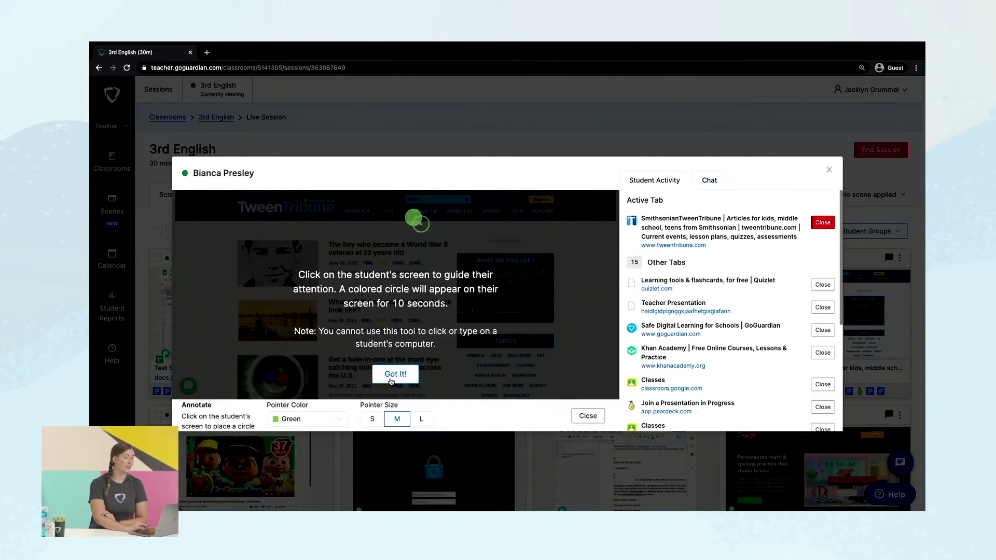
Set the annotation circle to Dark Pastel Red at medium size
left_click(391, 380)
left_click(340, 418)
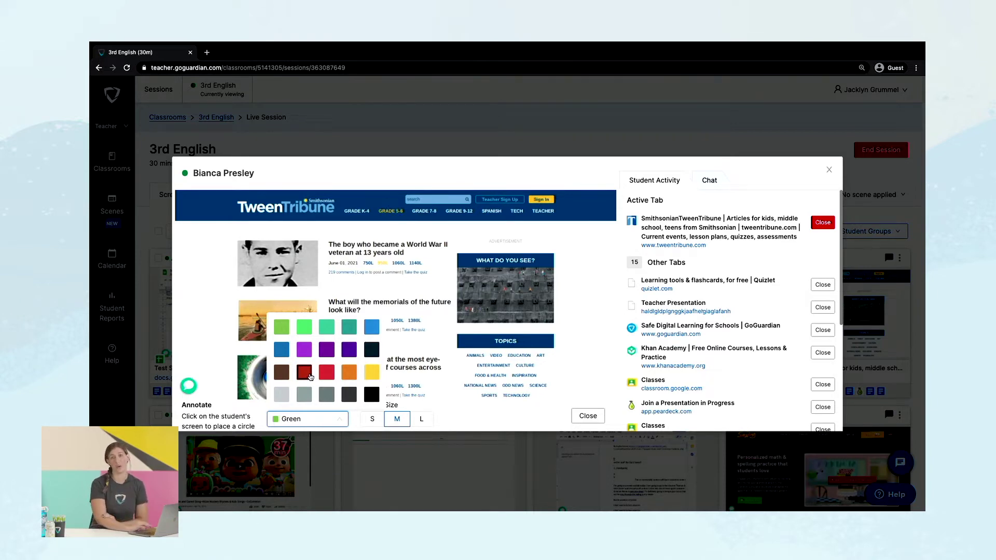
left_click(311, 377)
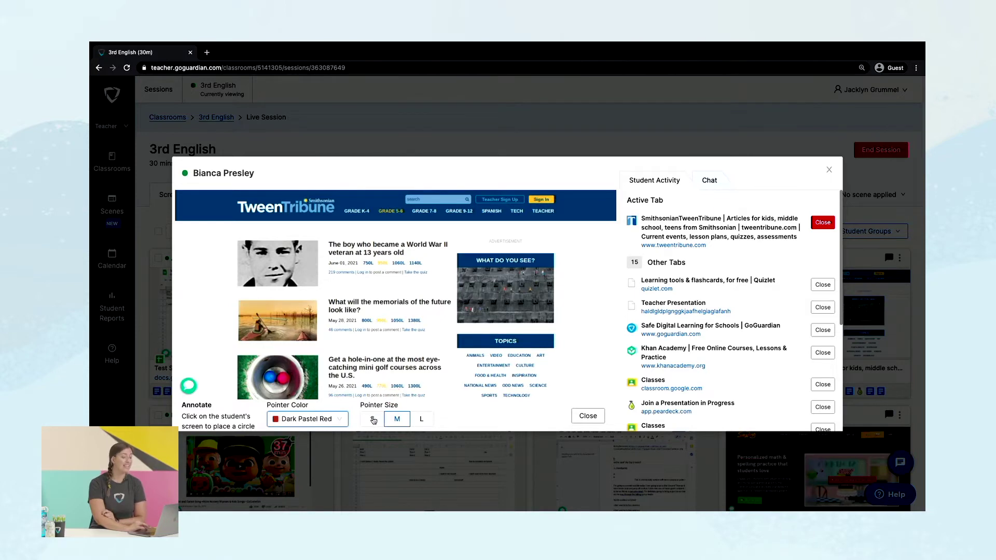
left_click(373, 420)
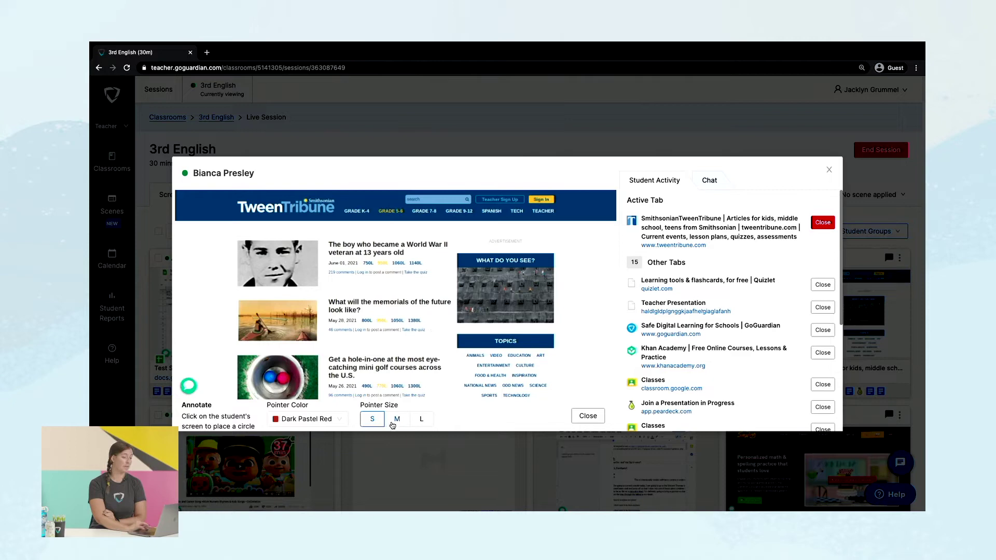
left_click(396, 420)
Place a medium and two large red circles on the student's screen, then exit annotation
left_click(432, 335)
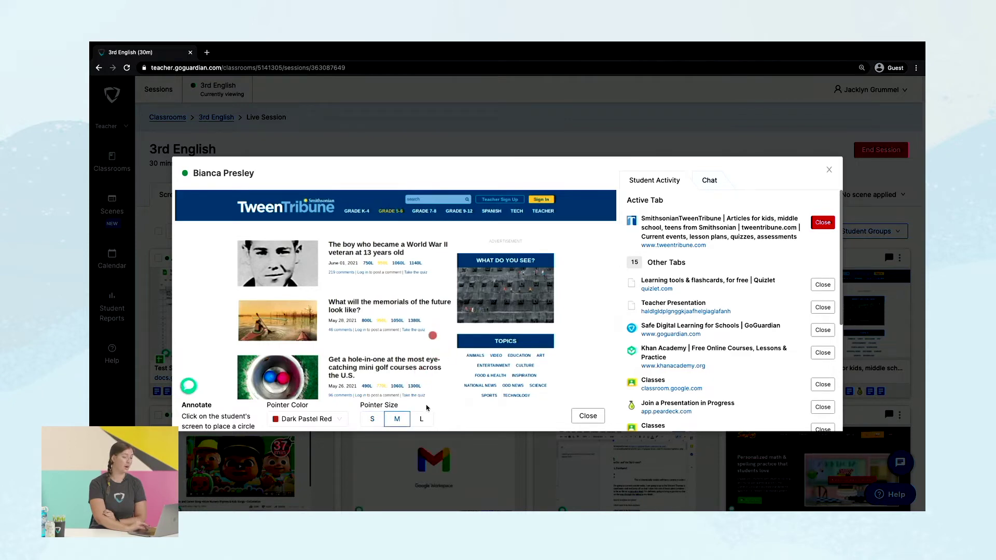
left_click(423, 418)
left_click(443, 352)
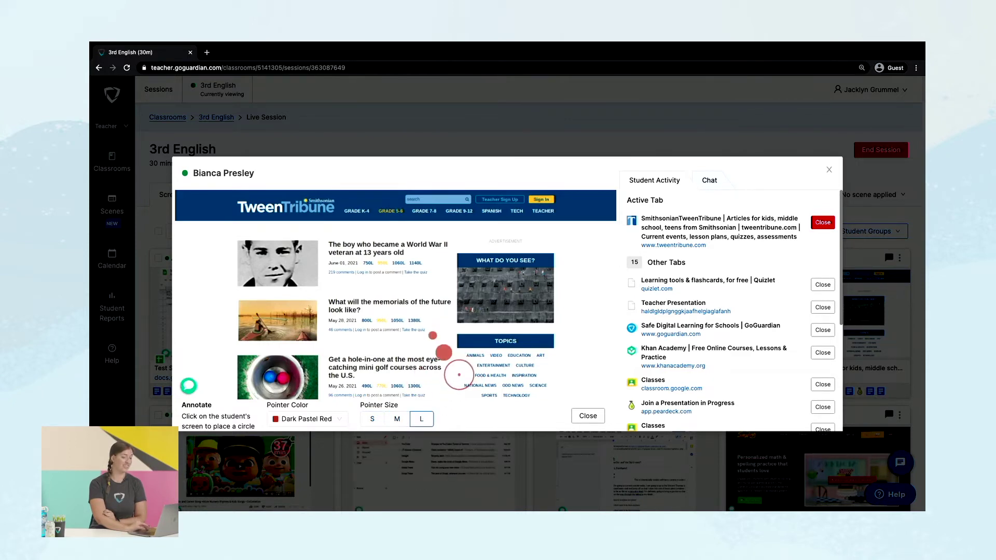
left_click(542, 197)
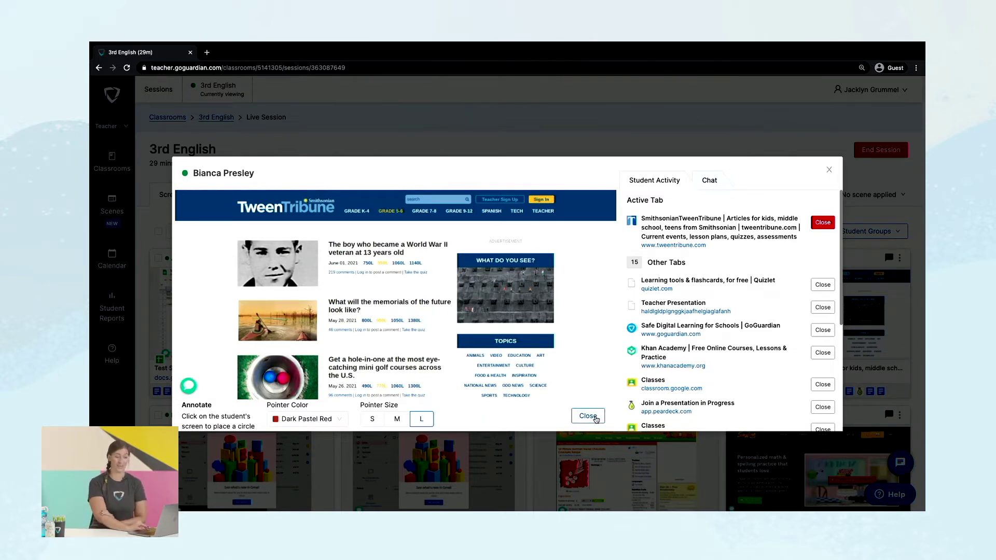
left_click(594, 418)
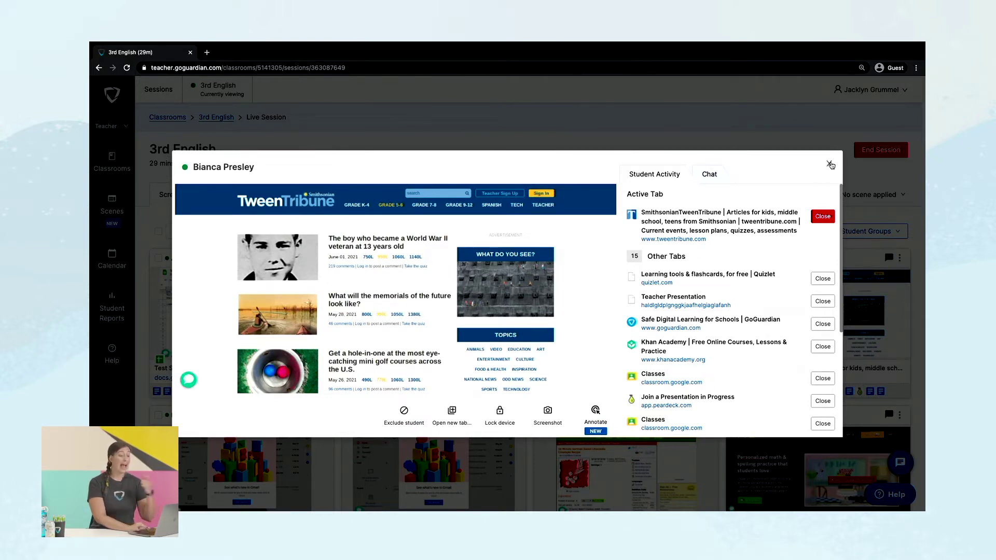
Close the screen viewer and remotely close the student's blocked zombsroyale.io tab
left_click(829, 165)
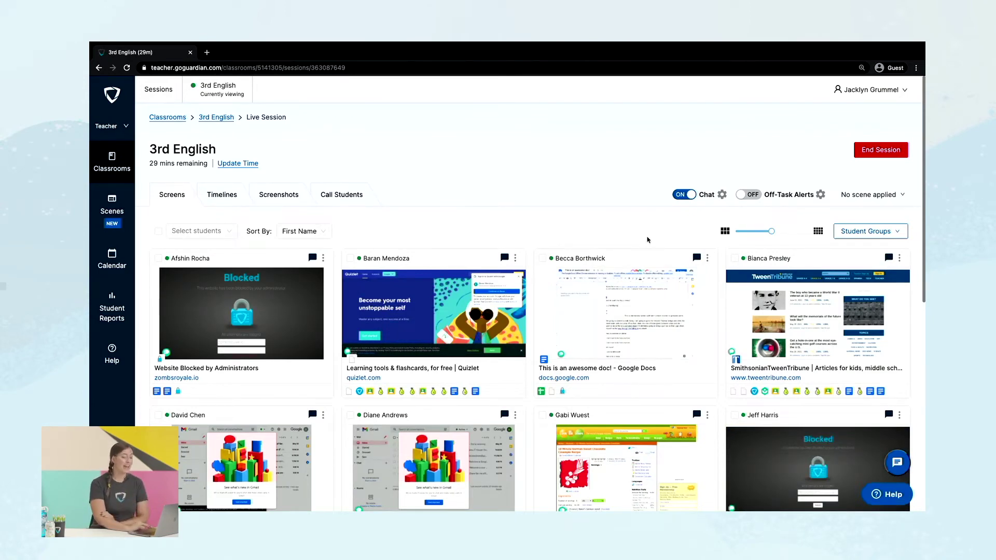
scroll(647, 238, "down", 2)
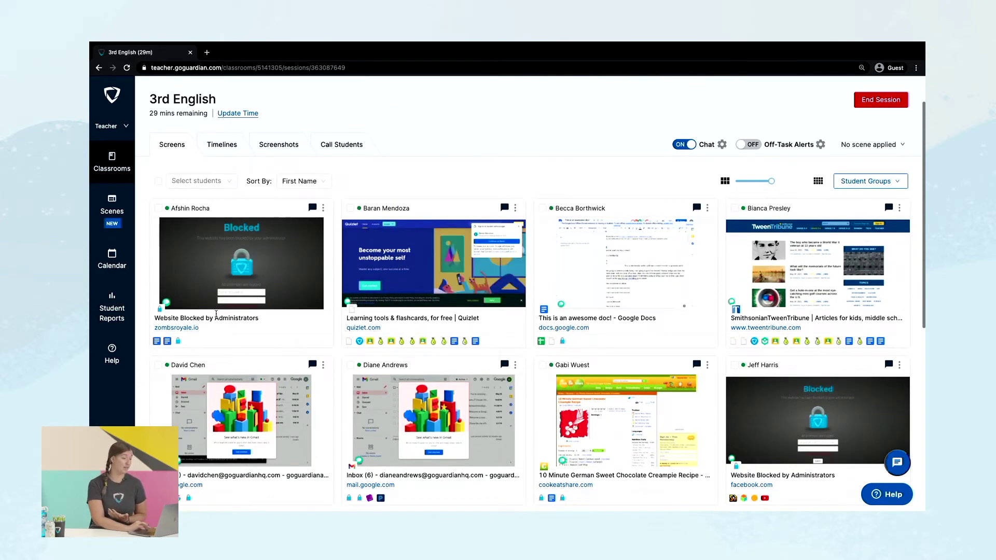
mouse_move(164, 313)
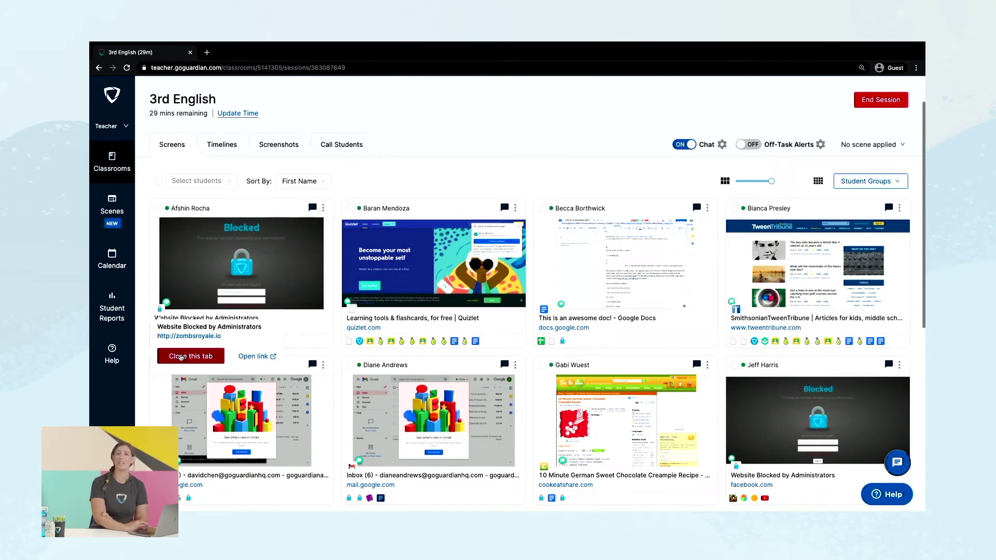
left_click(180, 357)
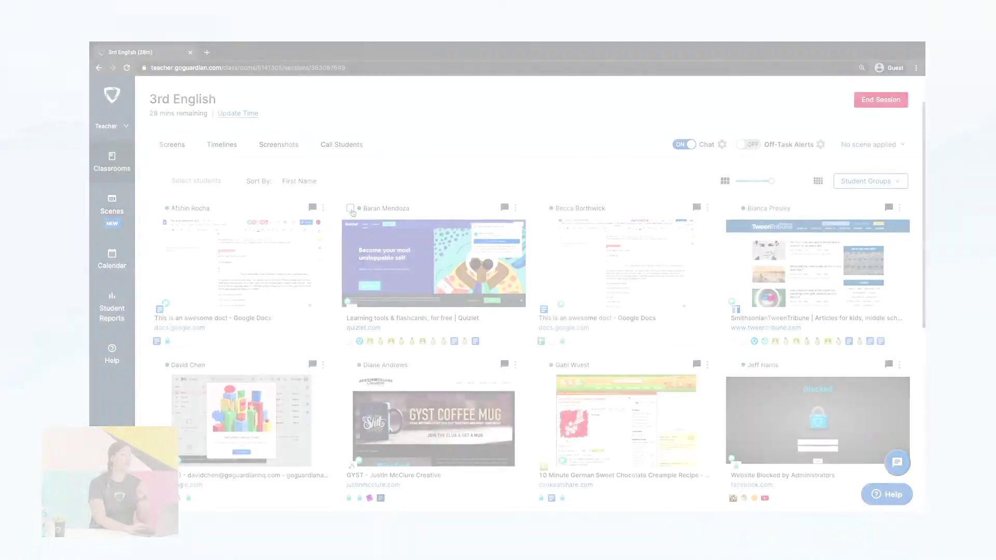
left_click(351, 208)
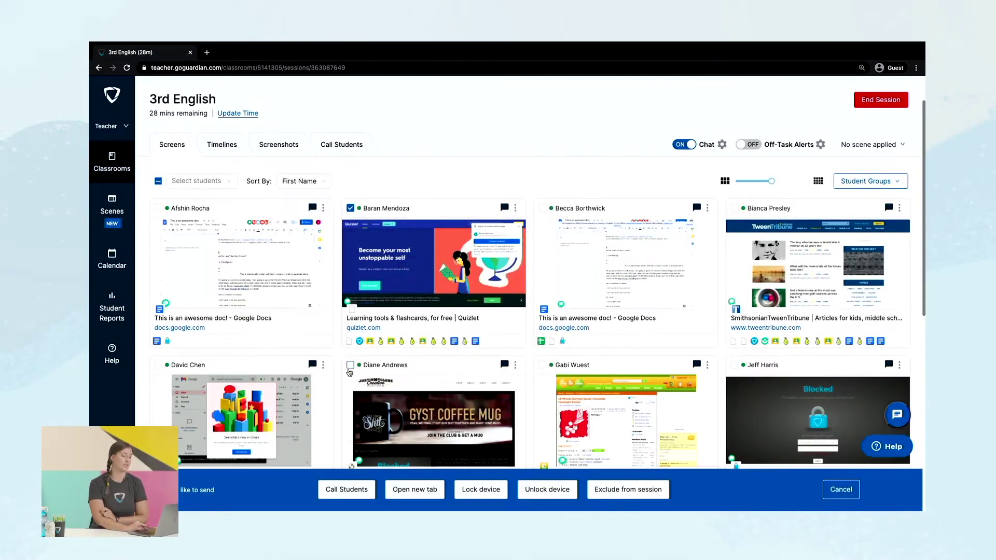
Lock the selected students' devices with the message 'Please come see me'
left_click(350, 365)
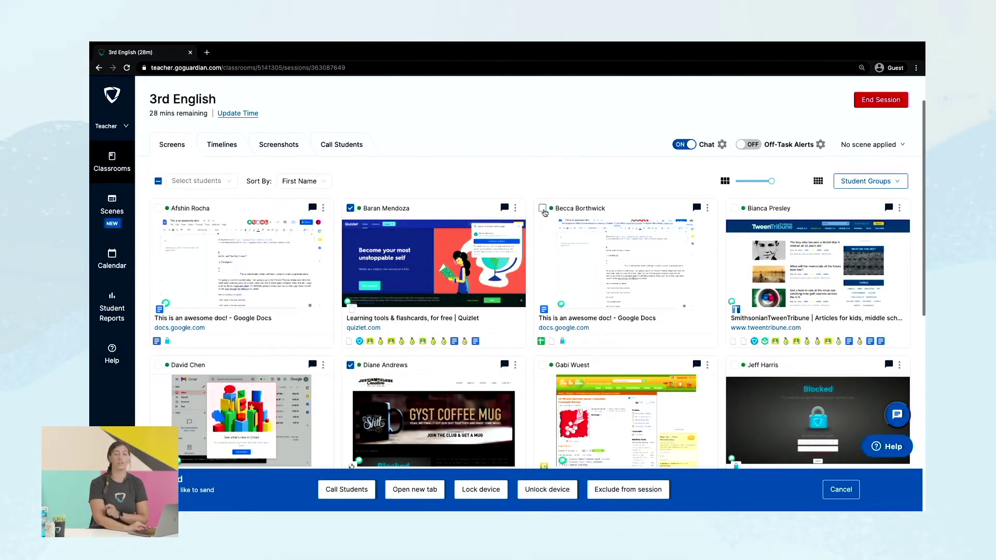
left_click(543, 209)
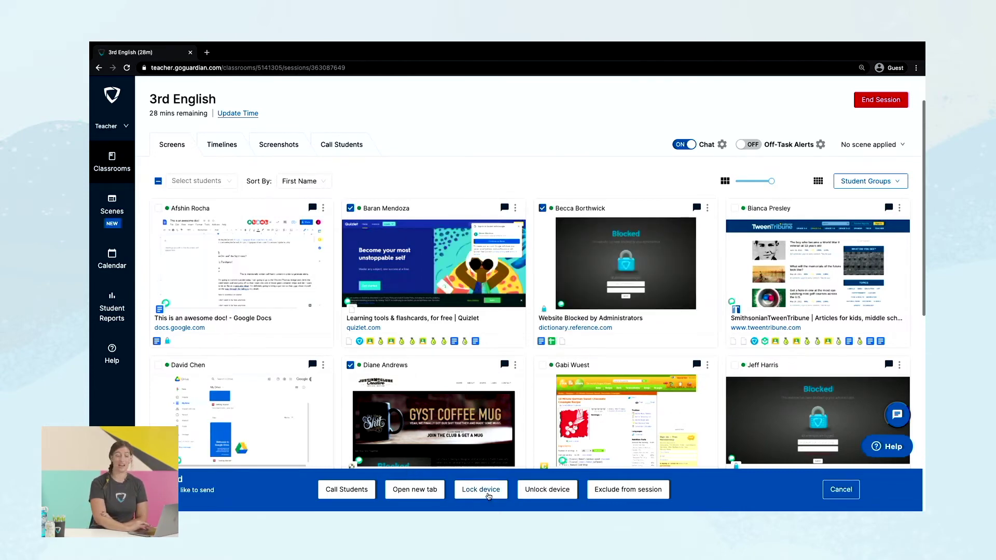
left_click(488, 495)
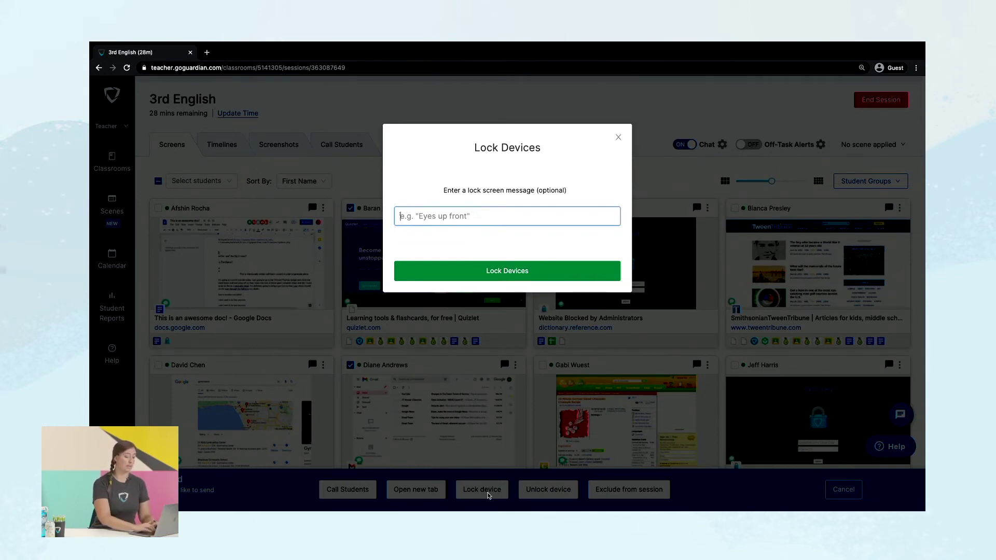
type("Please come ")
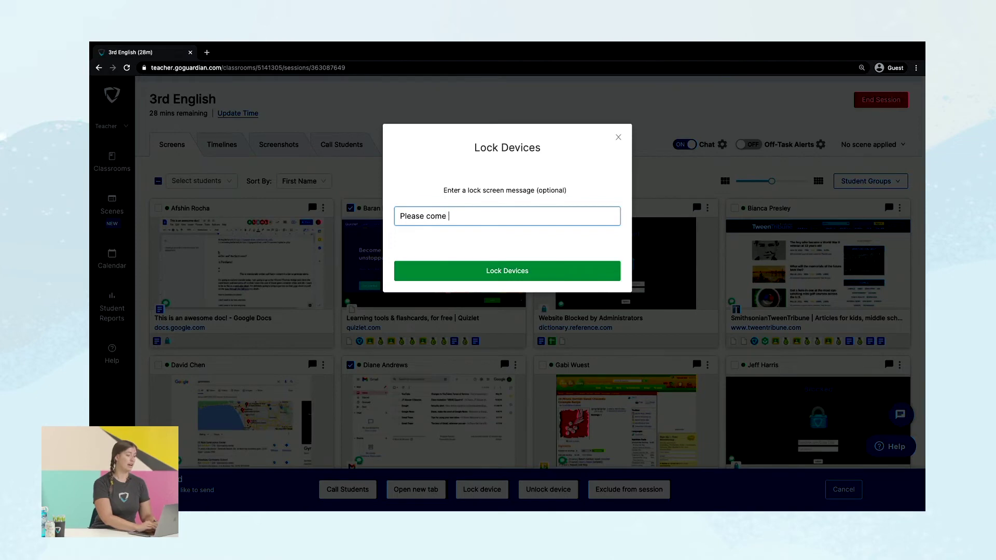
type("see me")
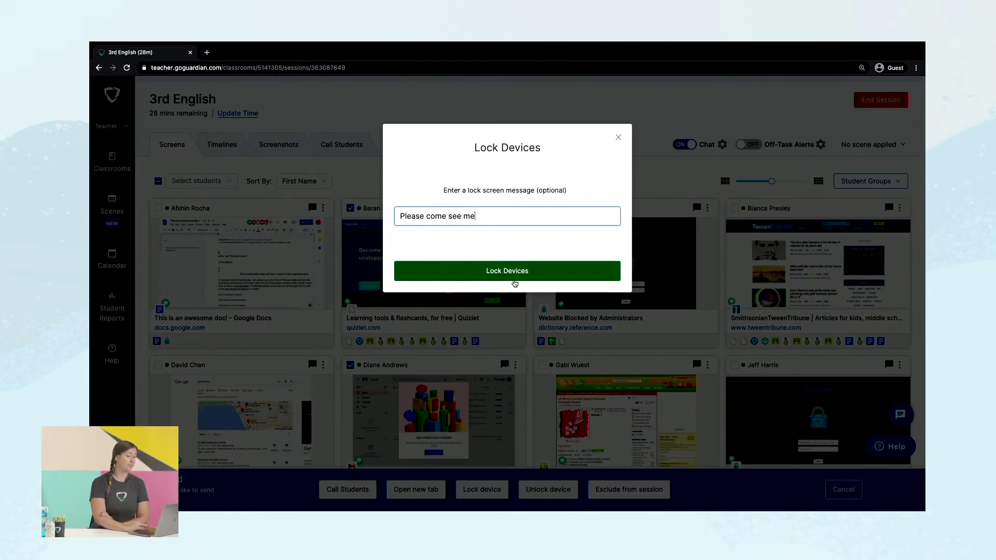
left_click(513, 275)
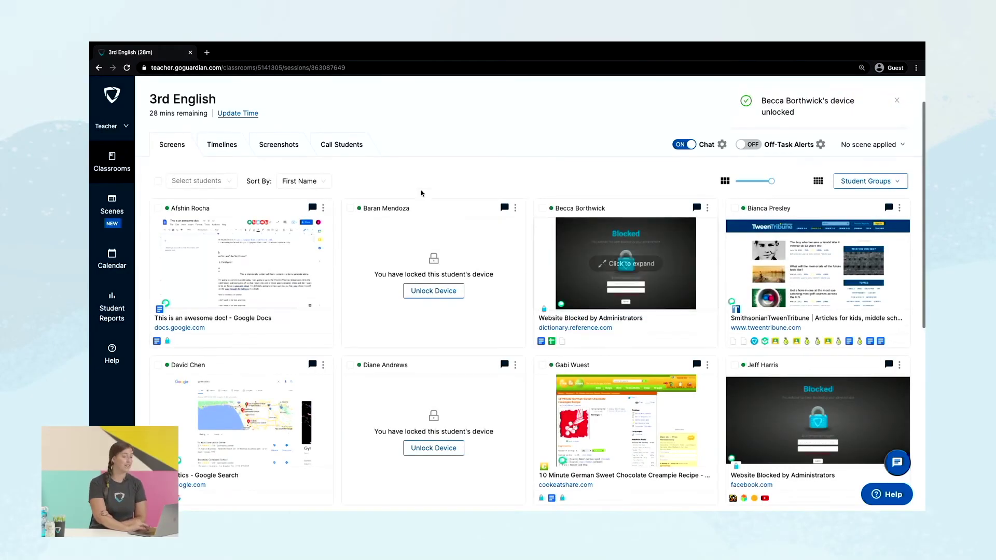
Unlock the two locked students' devices, select all students, and show Timelines
left_click(350, 209)
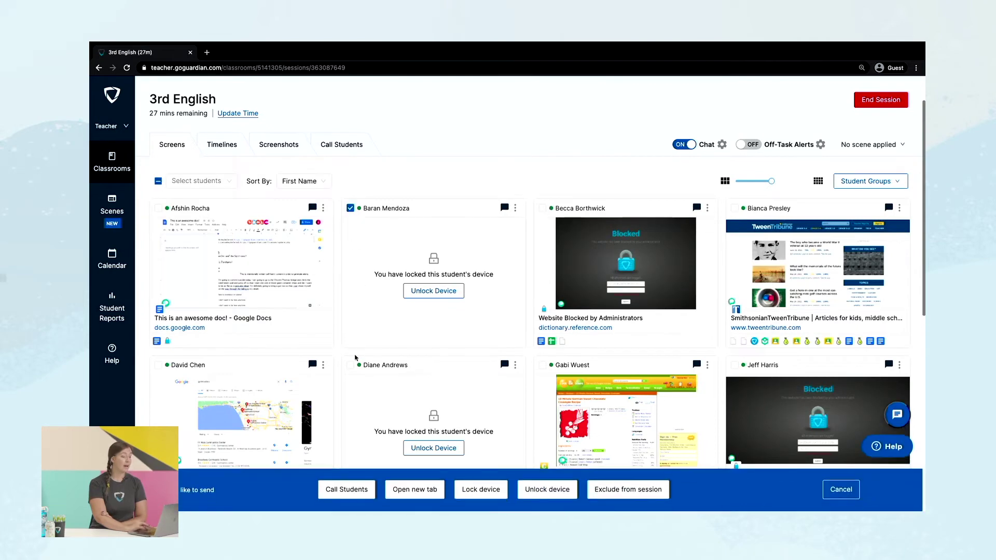
left_click(350, 366)
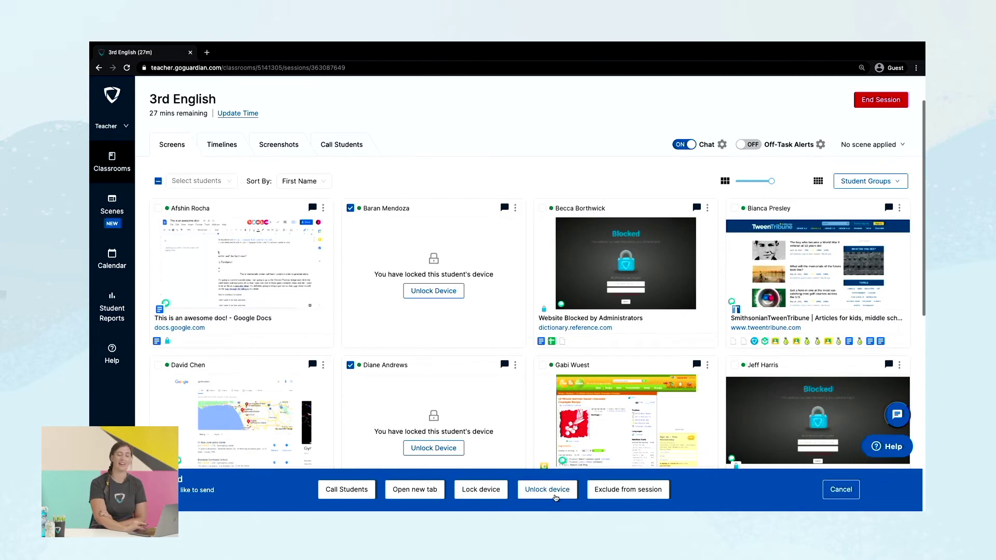
left_click(555, 496)
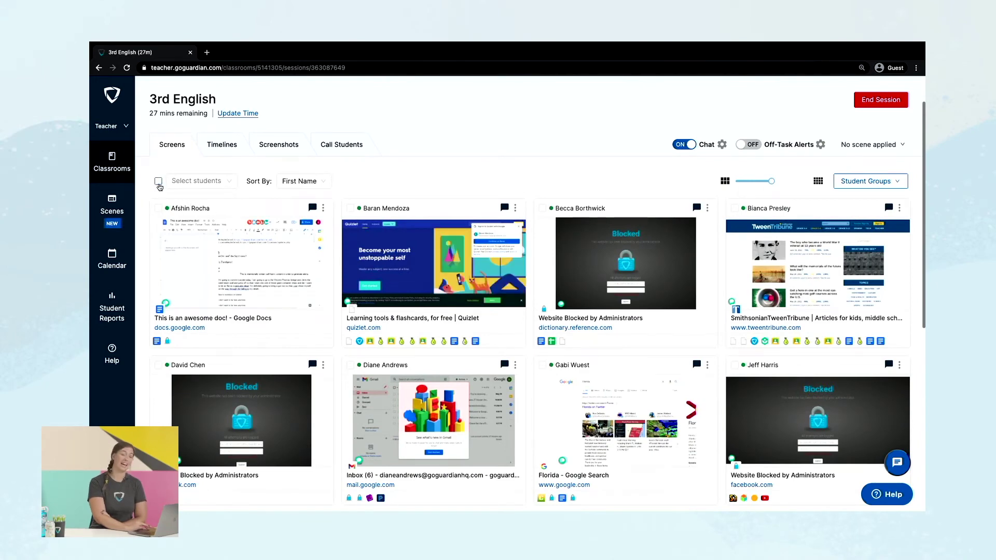
left_click(159, 182)
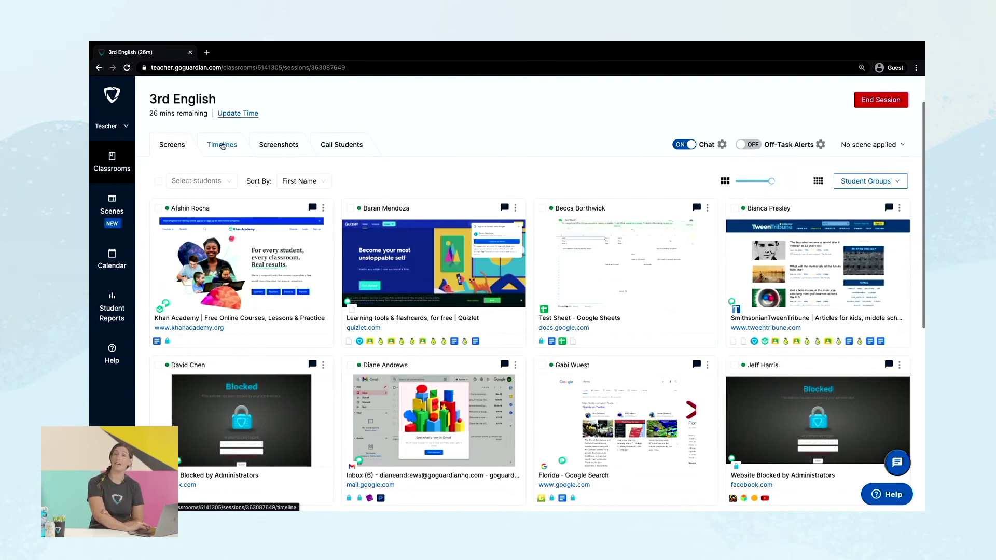
left_click(223, 145)
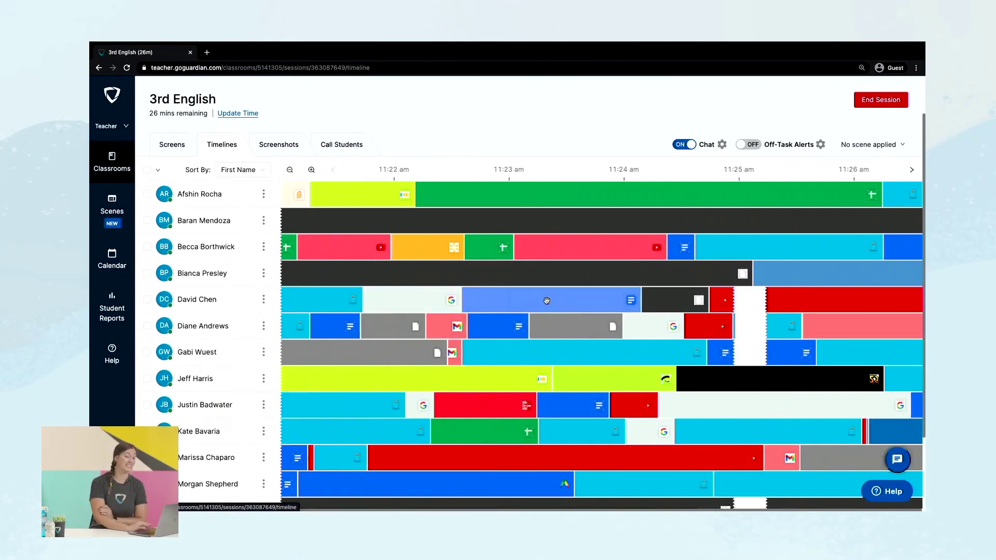
Check one student's tab details on the timeline, then scroll to earlier session activity
left_click(542, 302)
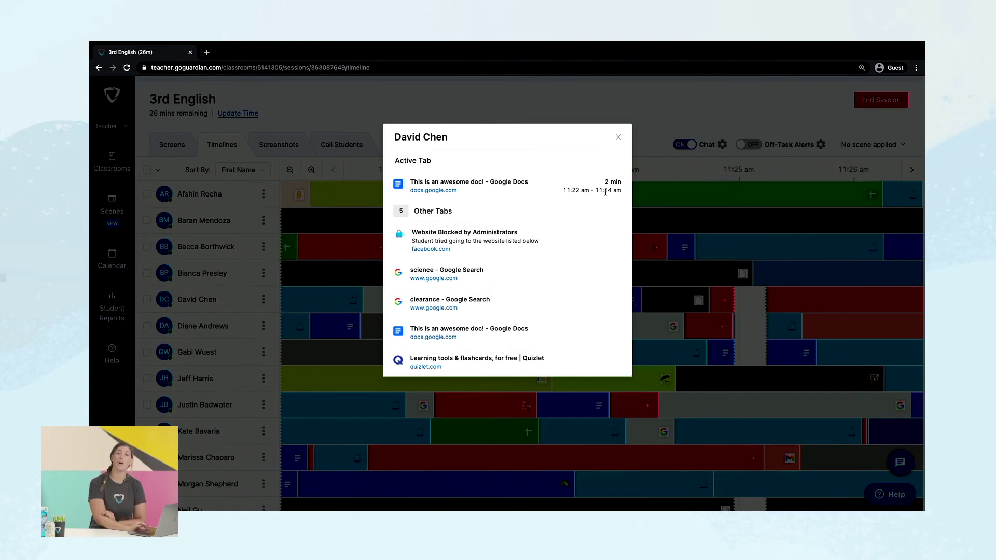
left_click(617, 137)
scroll(519, 203, "down", 2)
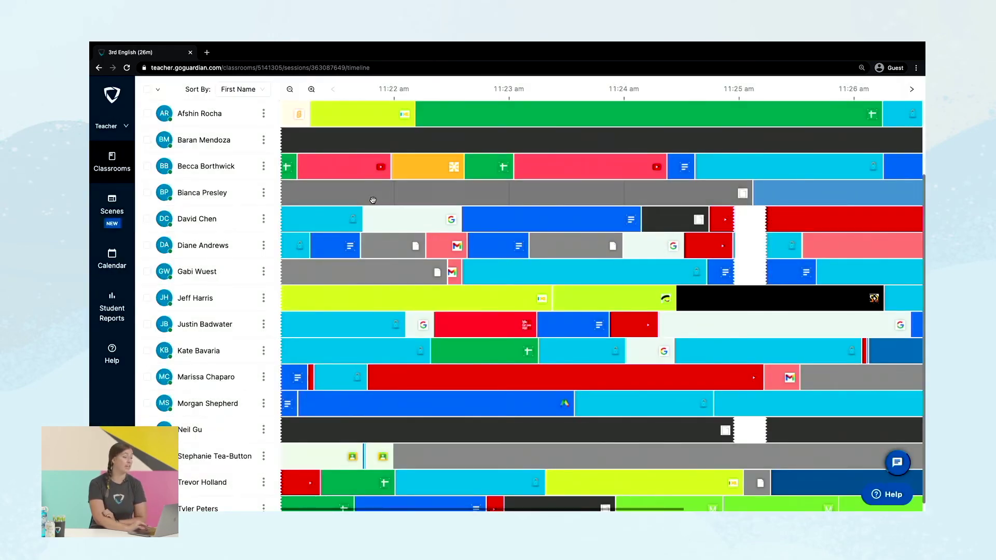
left_click(263, 195)
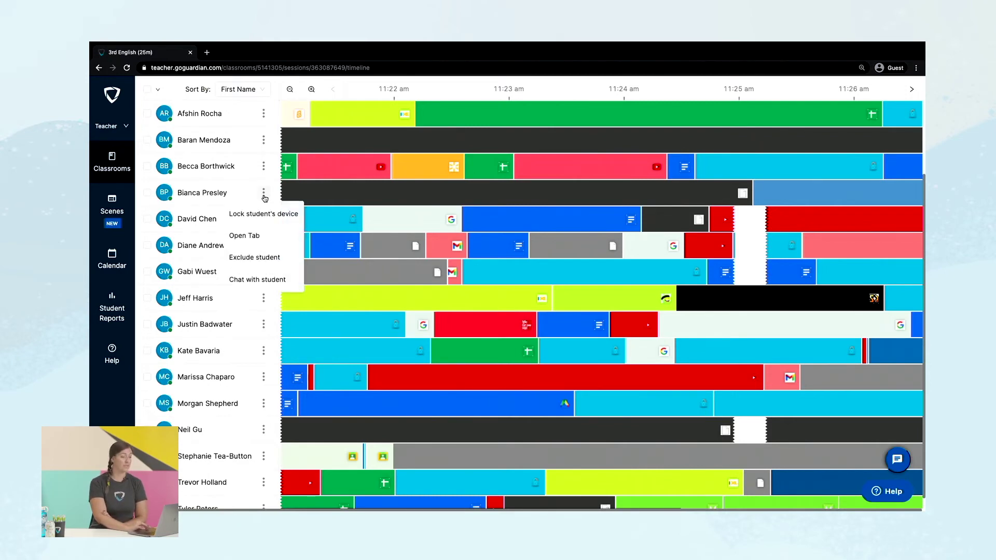
left_click(147, 194)
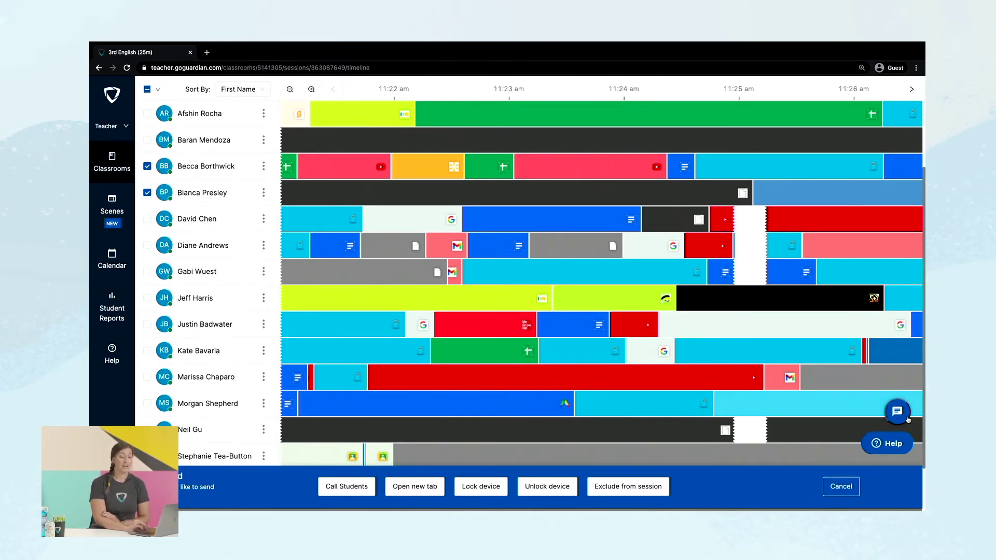
left_click(840, 486)
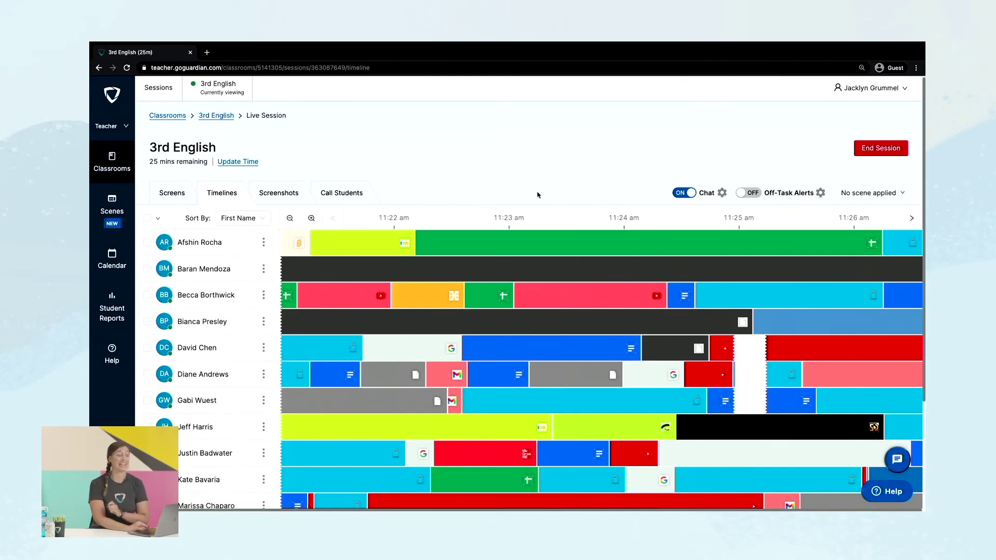
left_click(116, 159)
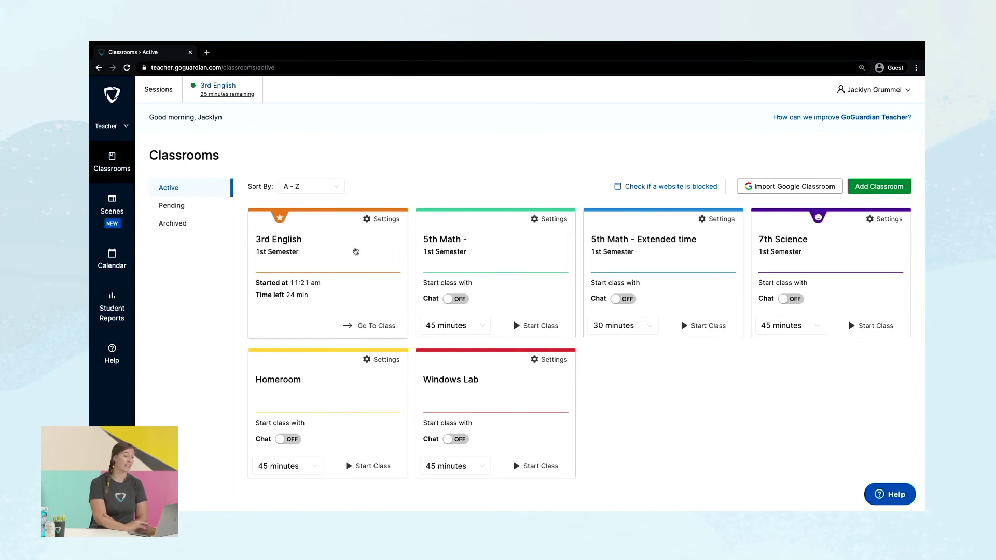
Open a past 3rd English session and view a student's chat log
left_click(356, 252)
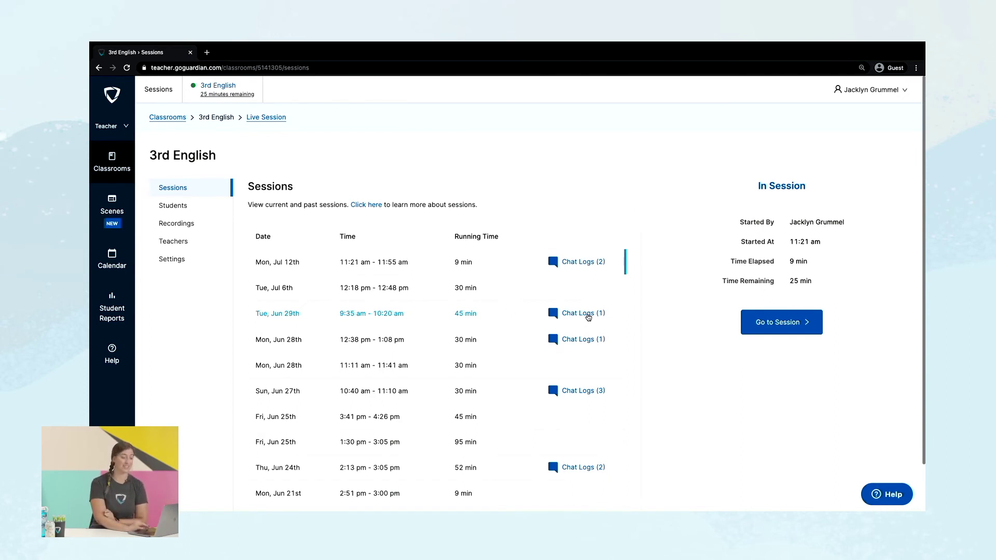
left_click(588, 314)
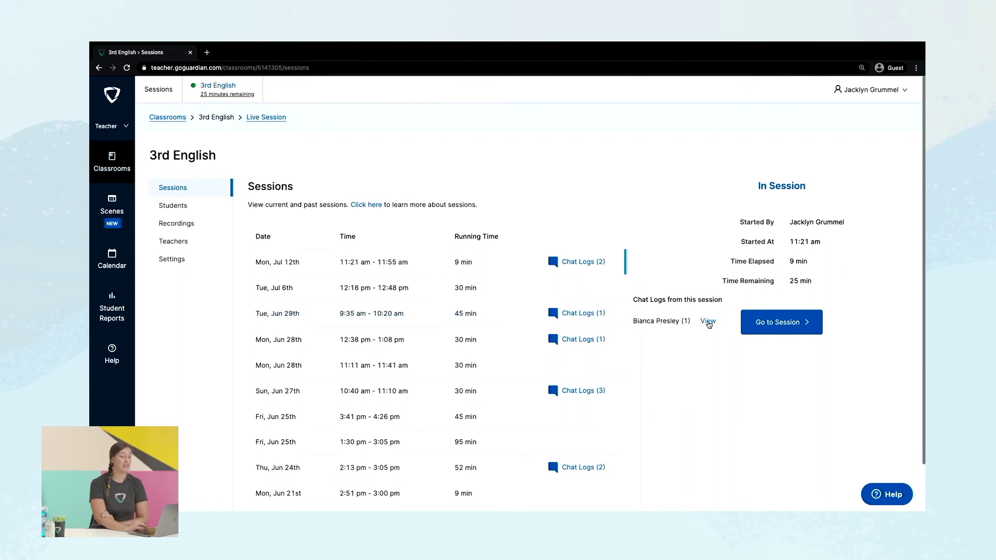
left_click(708, 322)
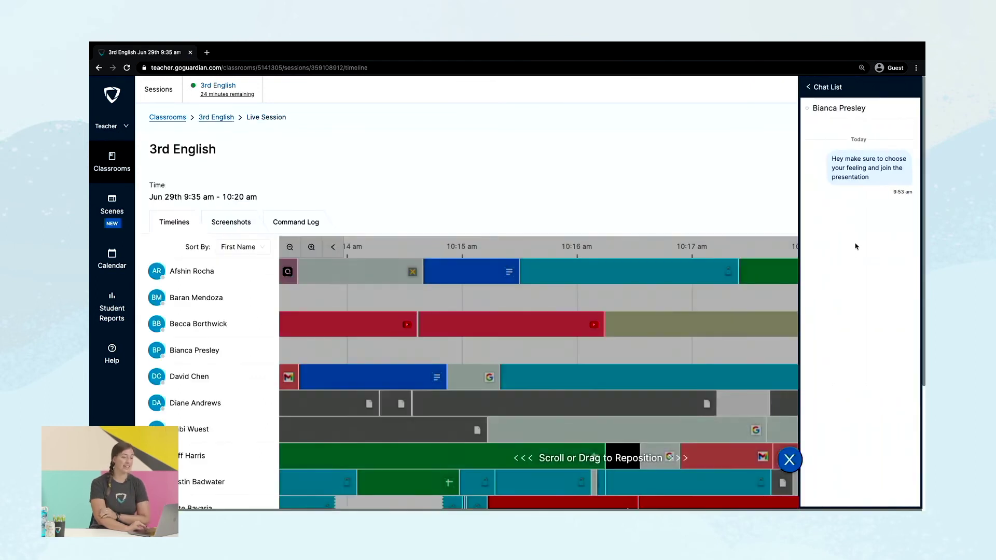
Close the chat and scroll the timelines back to about 10:05 am
left_click(789, 459)
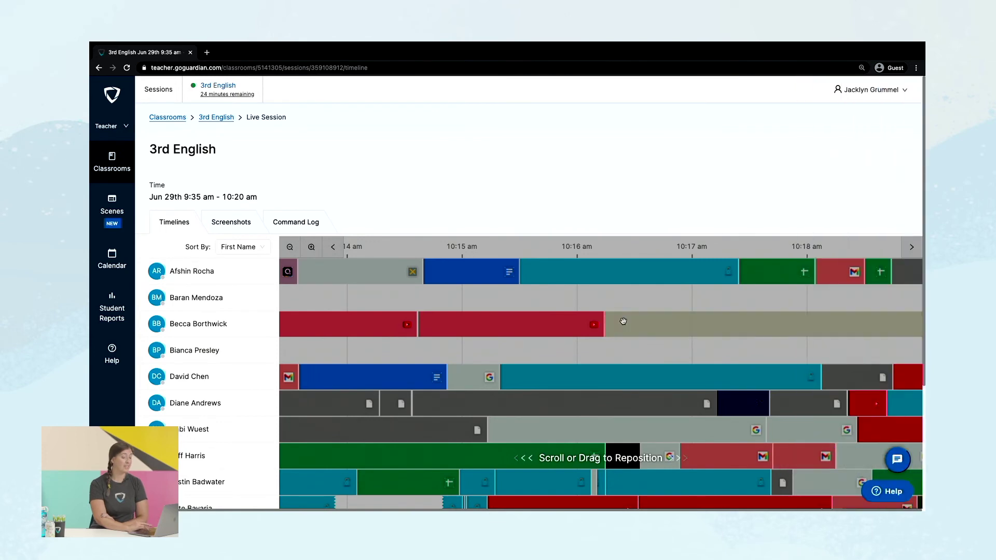
scroll(622, 322, "down", 3)
scroll(623, 321, "left", 10)
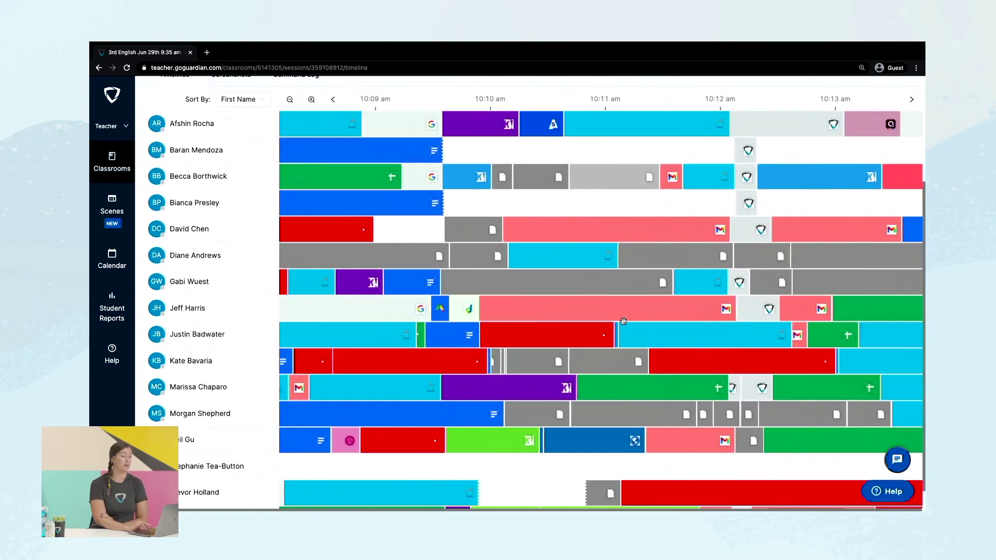
scroll(623, 322, "left", 8)
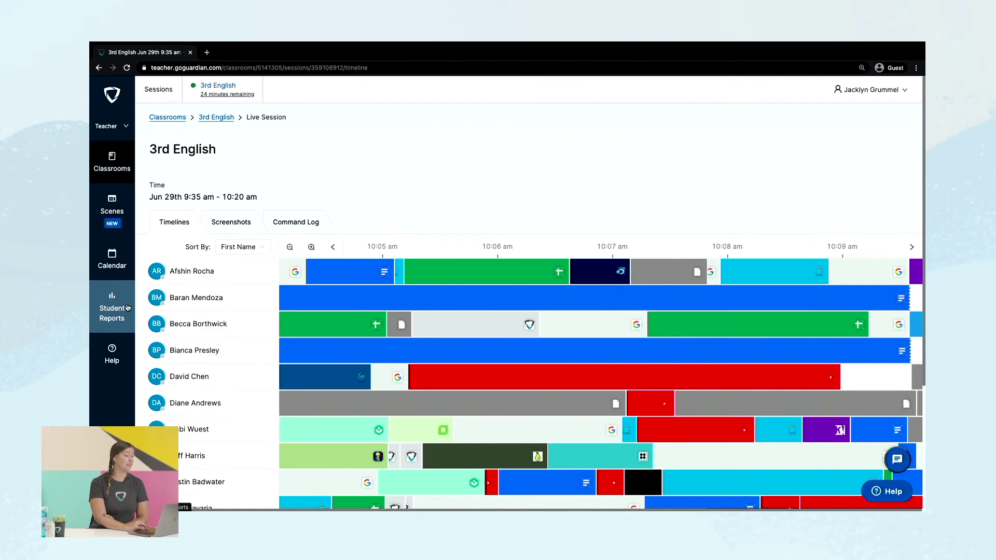
Set up a Student Report for a 3rd English student with the 06/13/2021–07/12/2021 date range
left_click(120, 306)
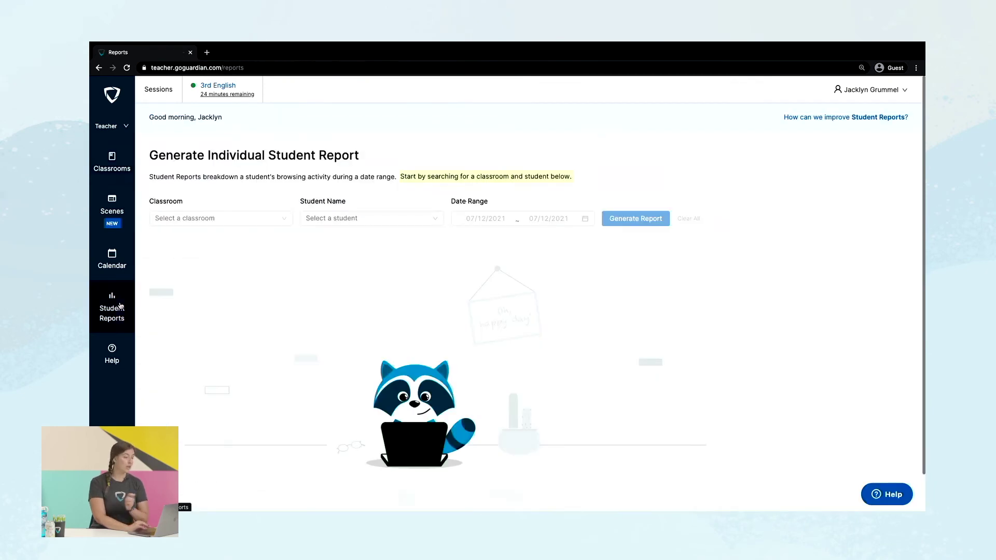
left_click(262, 219)
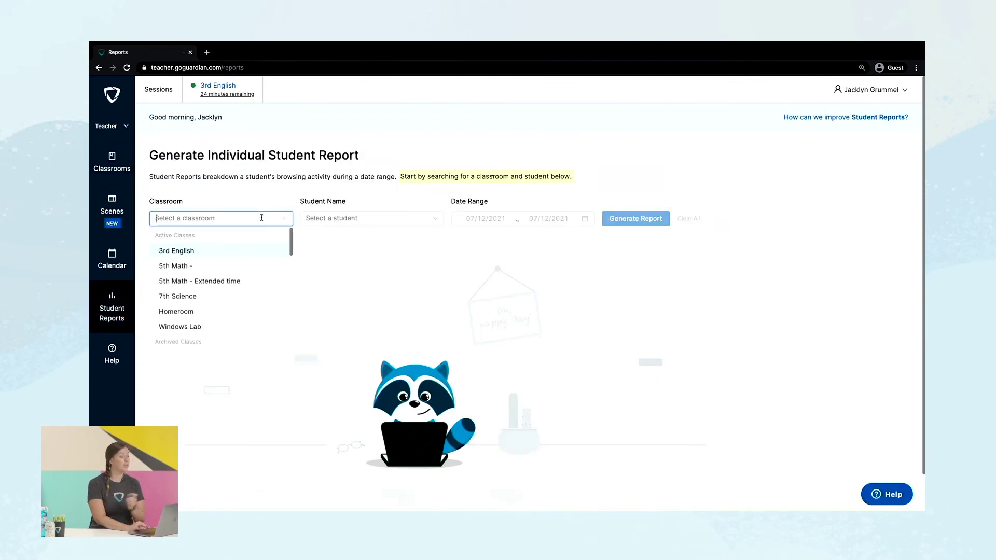
left_click(247, 254)
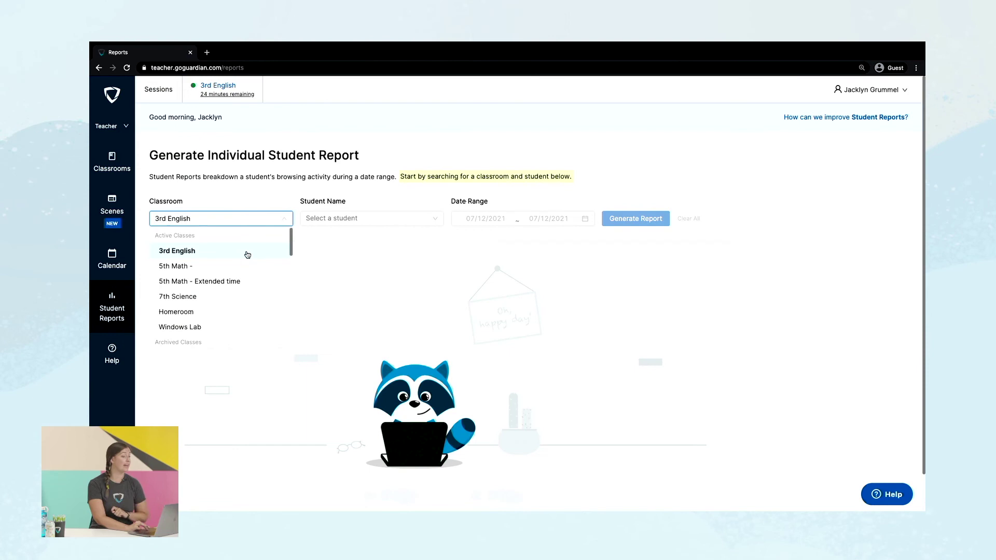
left_click(362, 219)
left_click(330, 312)
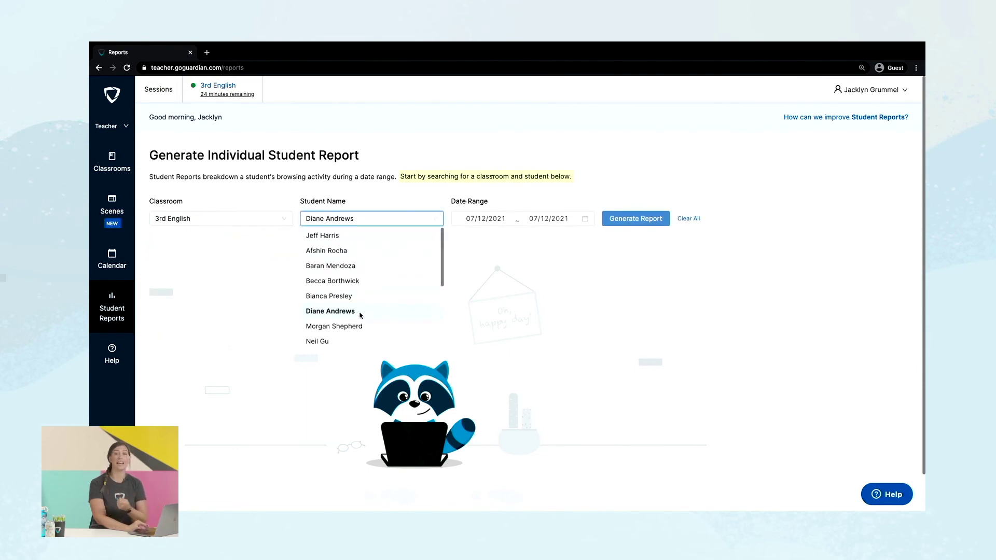
left_click(570, 218)
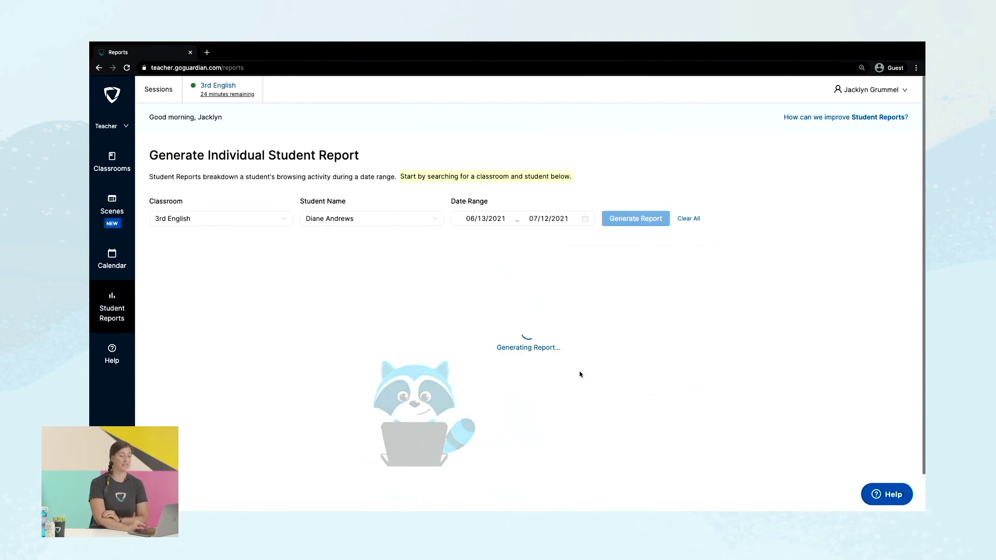
scroll(580, 374, "down", 1)
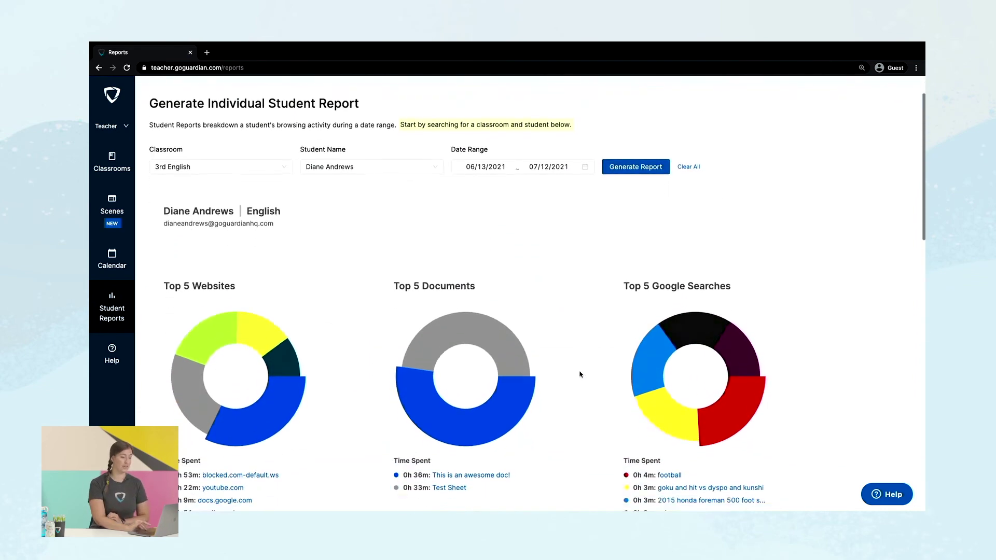
scroll(580, 373, "down", 2)
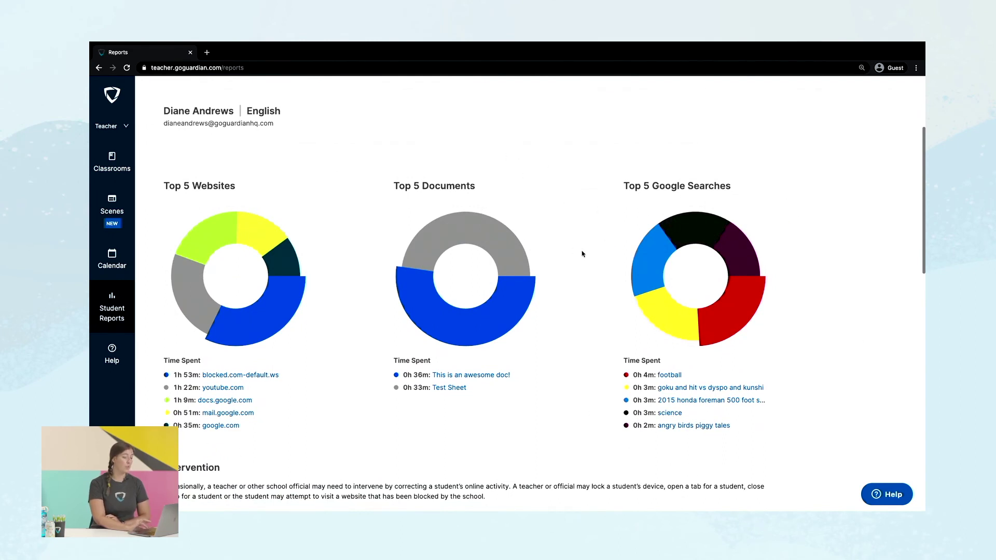
scroll(582, 253, "down", 5)
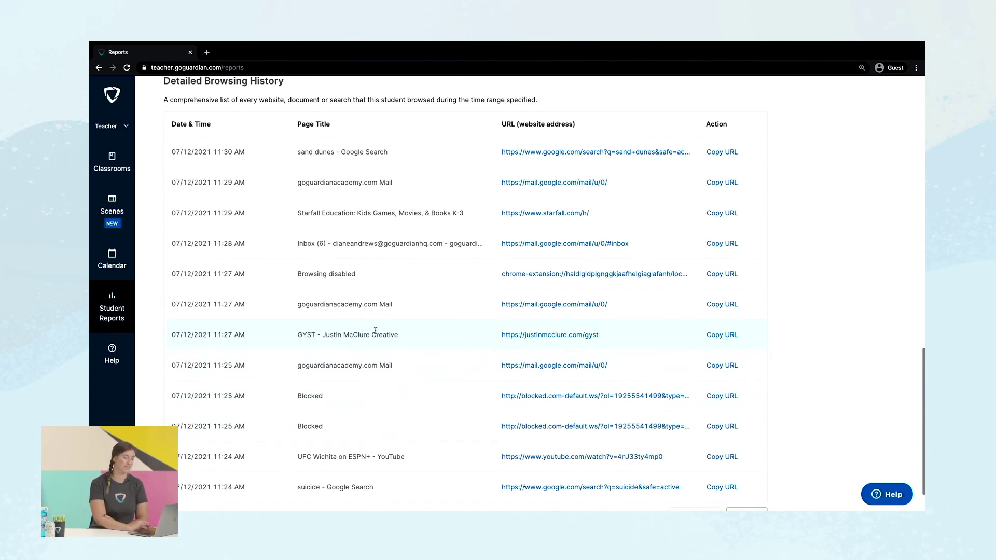
scroll(390, 291, "up", 10)
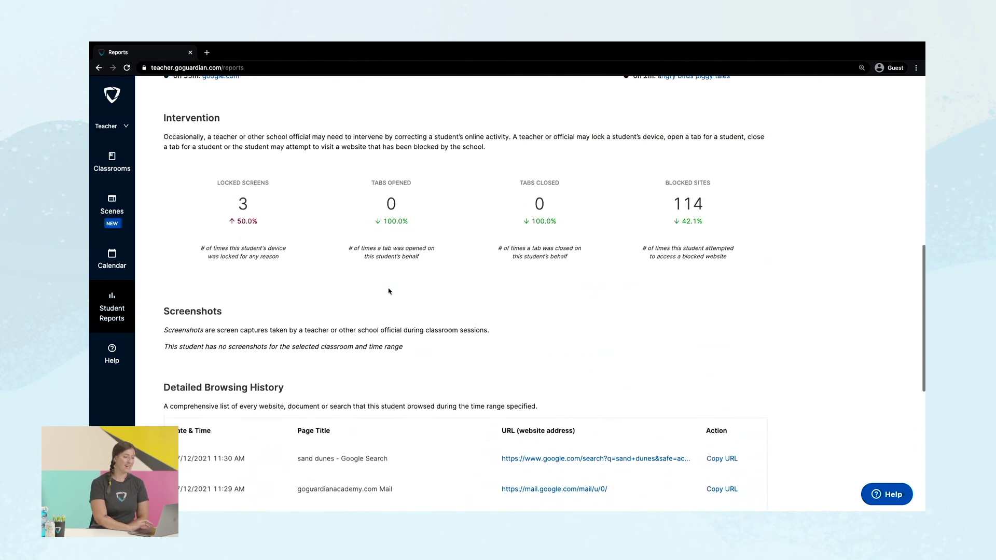
scroll(388, 289, "up", 7)
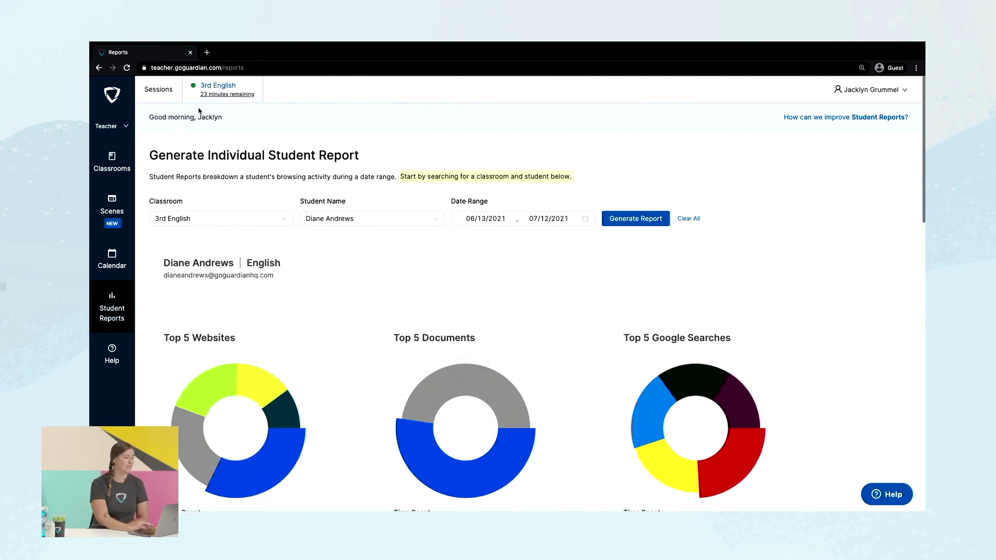
left_click(226, 91)
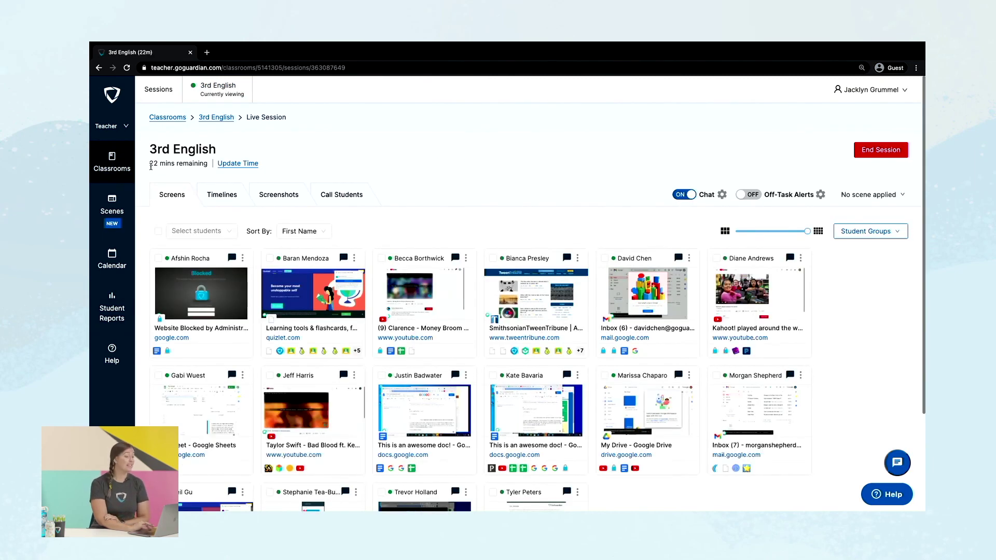
Change the live session's end time to 11:50 am and dismiss the update notice
left_click_drag(151, 165, 209, 165)
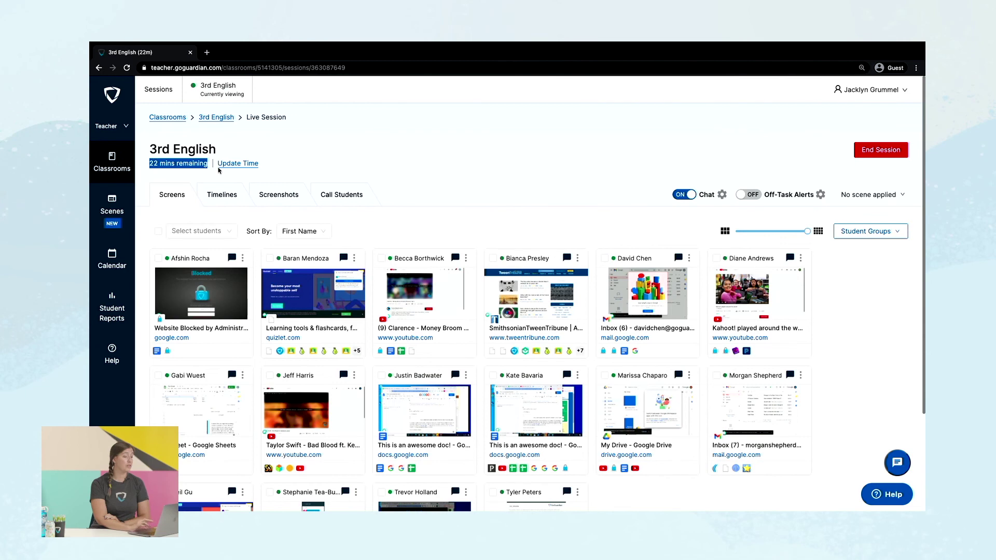
left_click(251, 164)
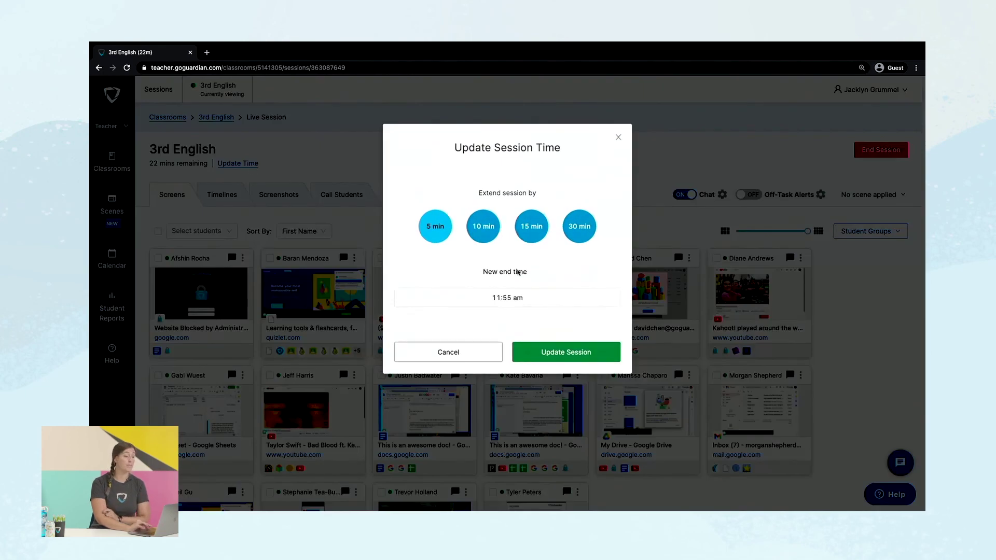
left_click(508, 298)
key("BackSpace")
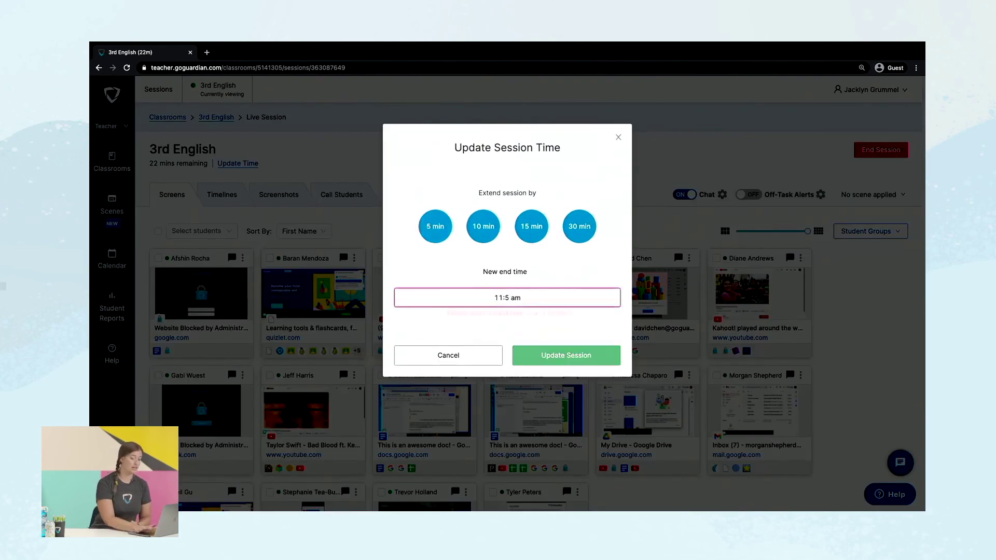
type("0")
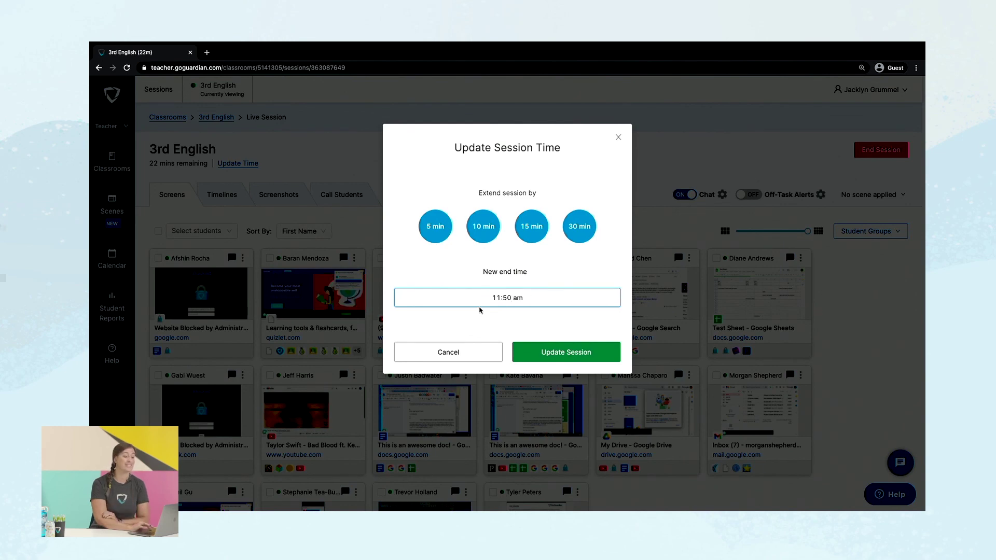
left_click(565, 348)
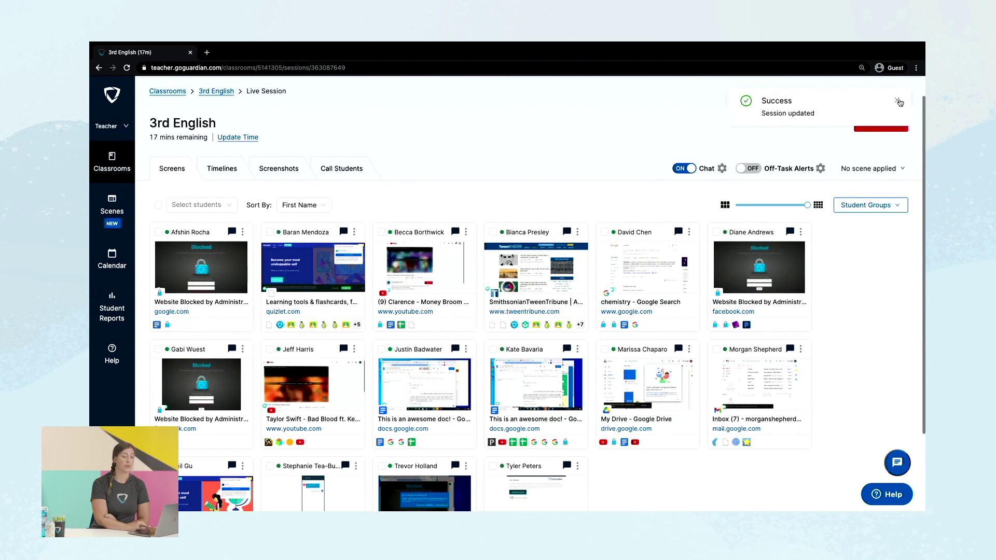
left_click(896, 100)
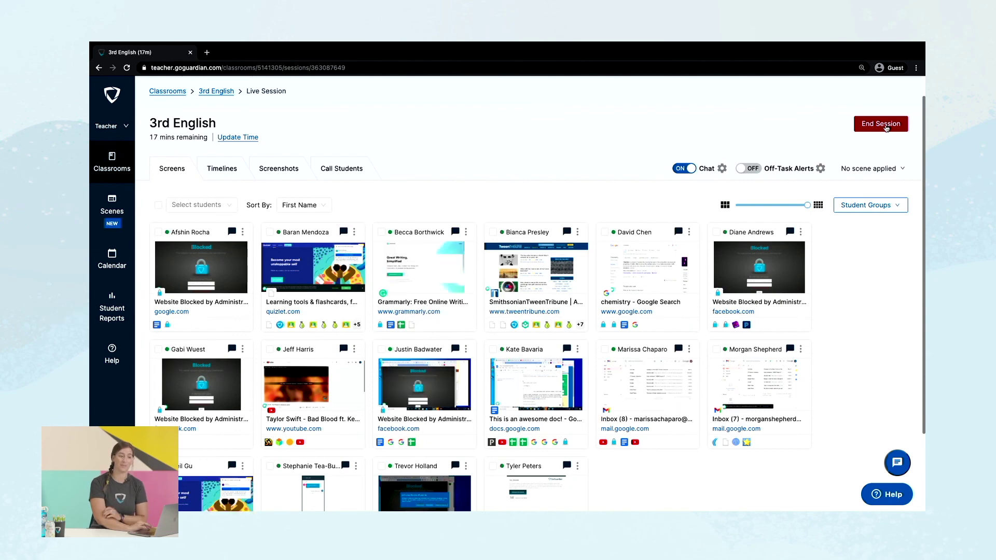
End the live 3rd English session, confirm it, and dismiss the feedback prompt
left_click(886, 126)
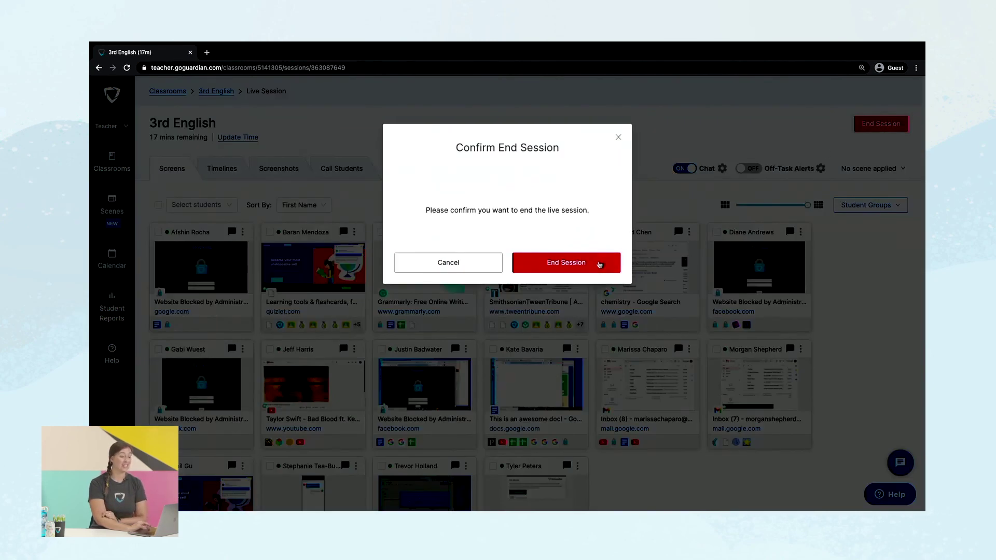
left_click(596, 262)
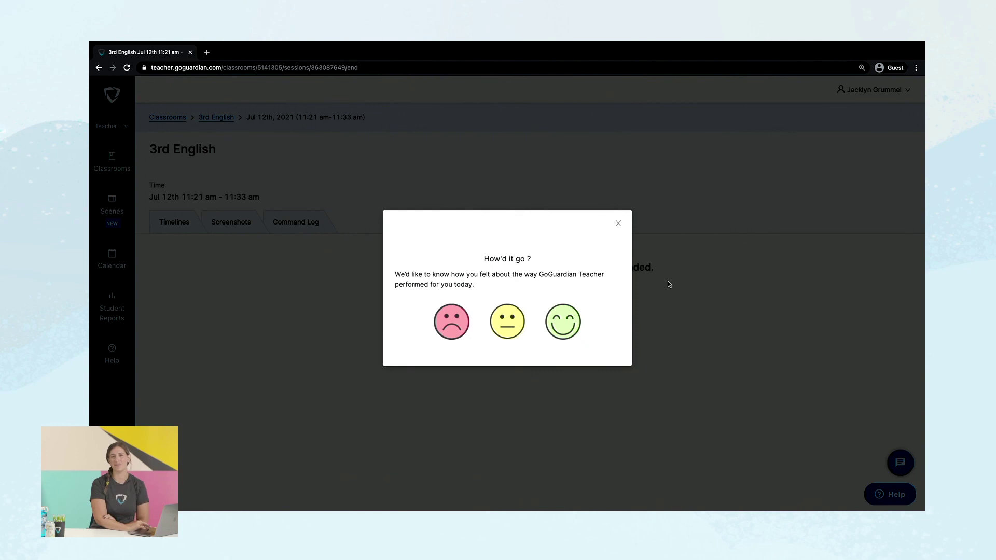
left_click(617, 223)
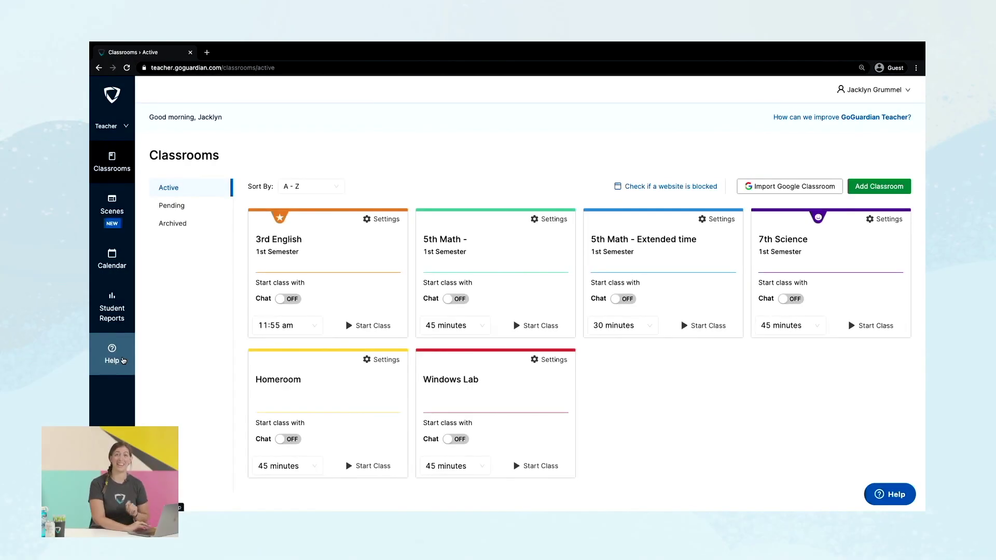
Open the Help Center from the sidebar to reach How to Guides, Video Training and feature voting
left_click(112, 358)
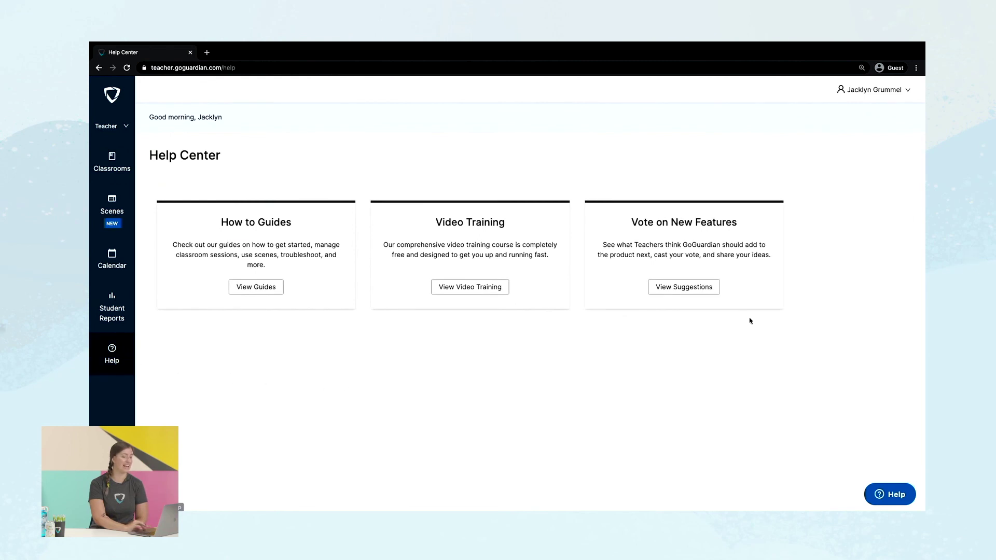